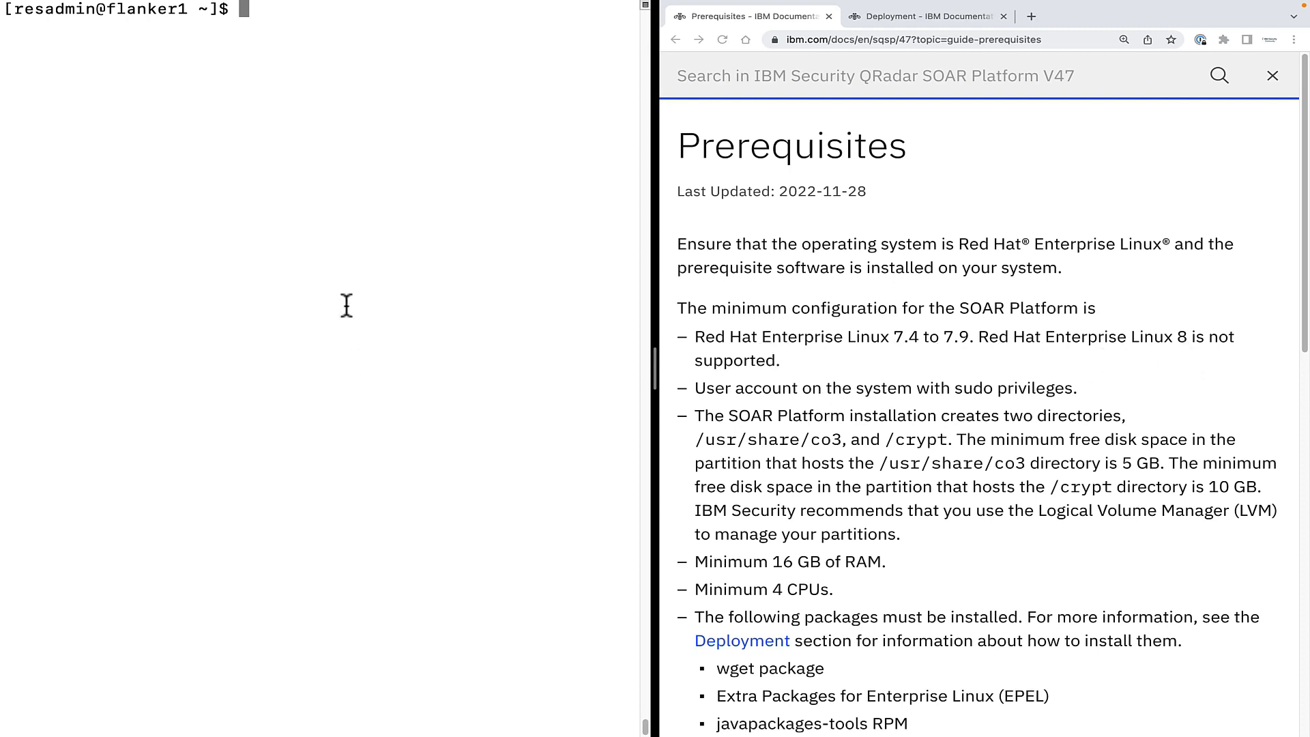
- Confirm the server runs RHEL Server 7.9 and the user has full (ALL) ALL sudo rights
text(cat /etc/redhat-release)
key(Return)
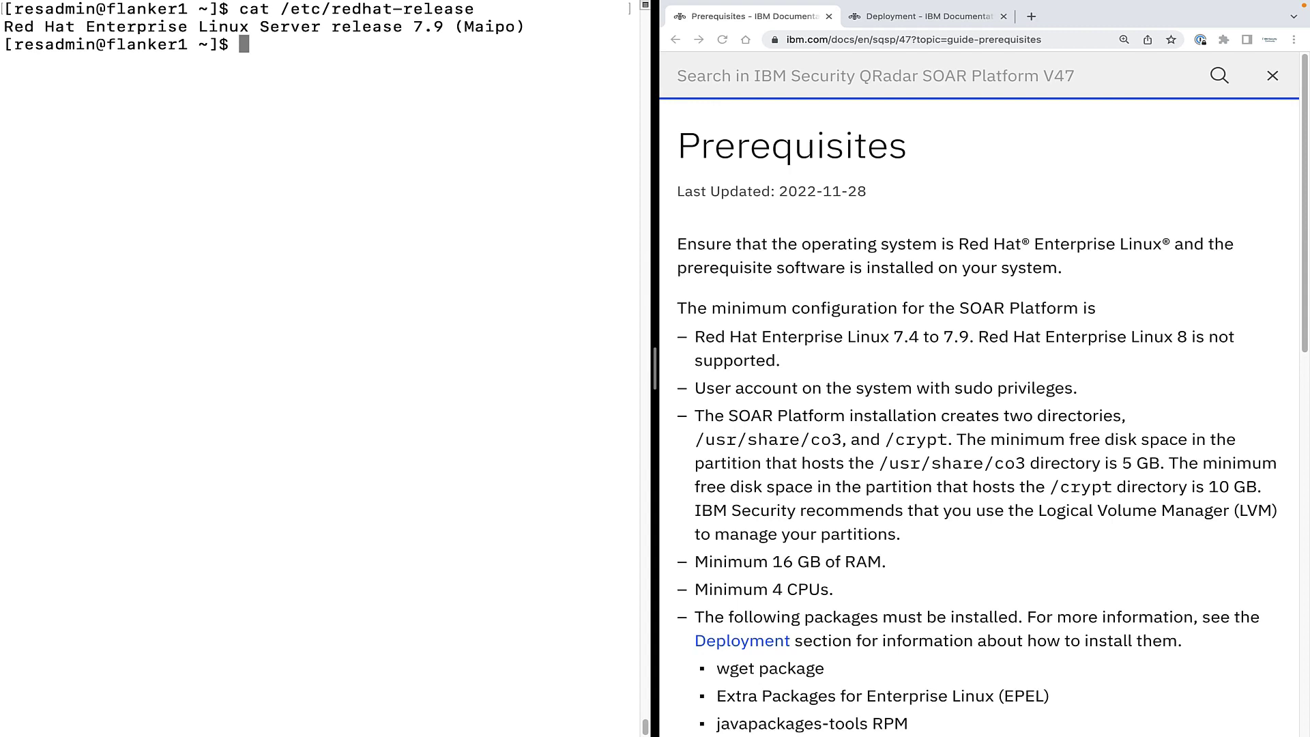
text(sudo -l | tail -2)
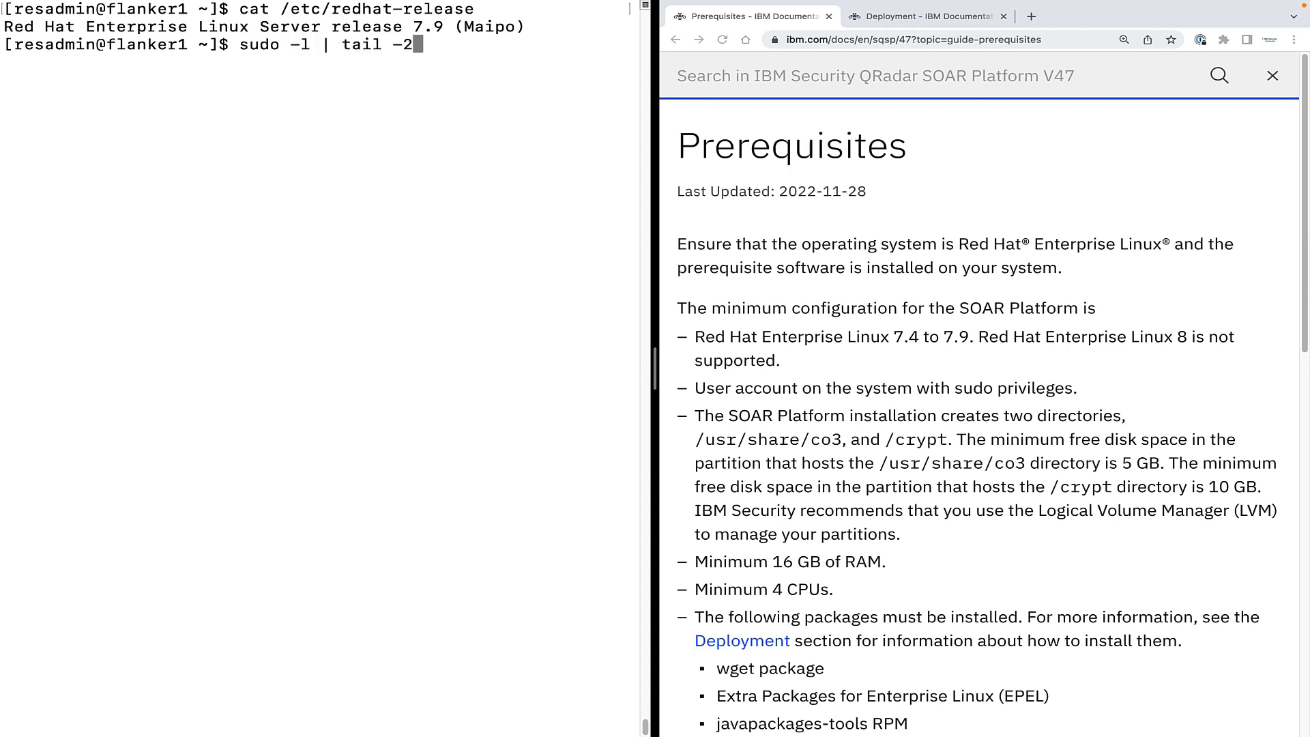
key(Return)
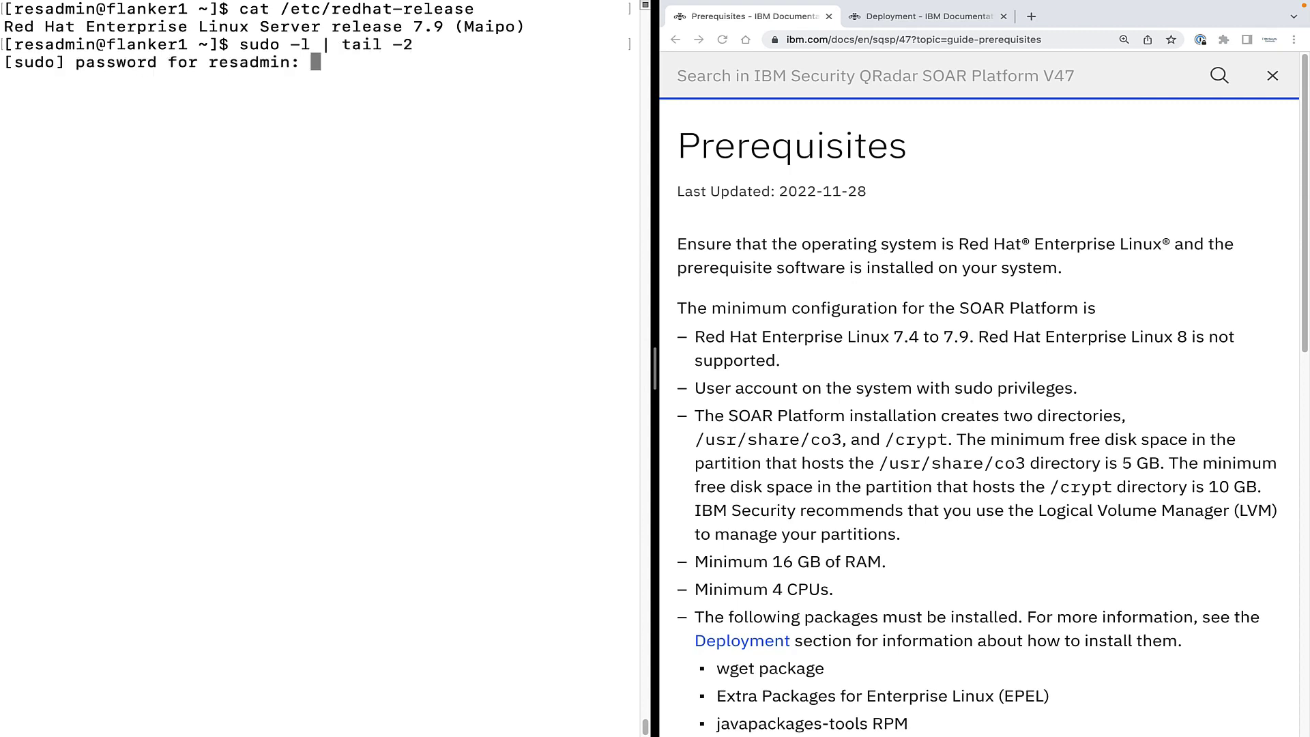
key(Return)
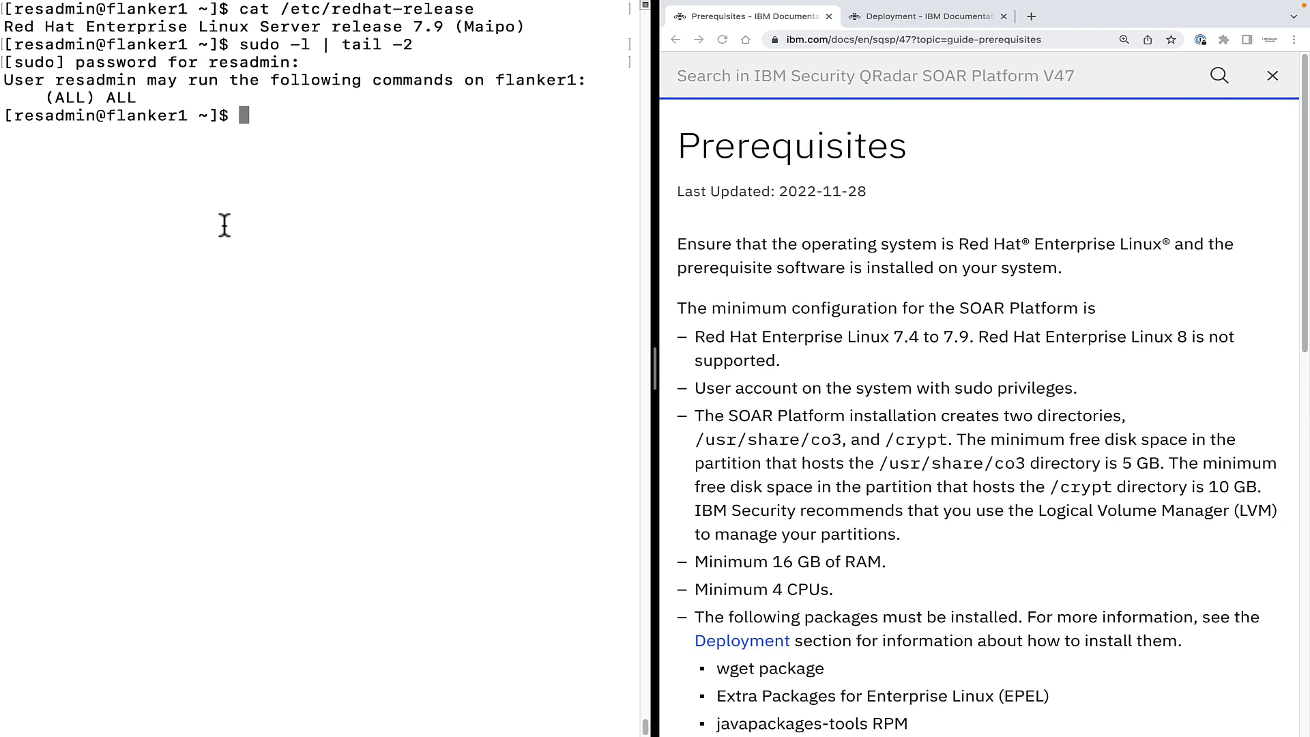
scroll(897, 219, down, 3)
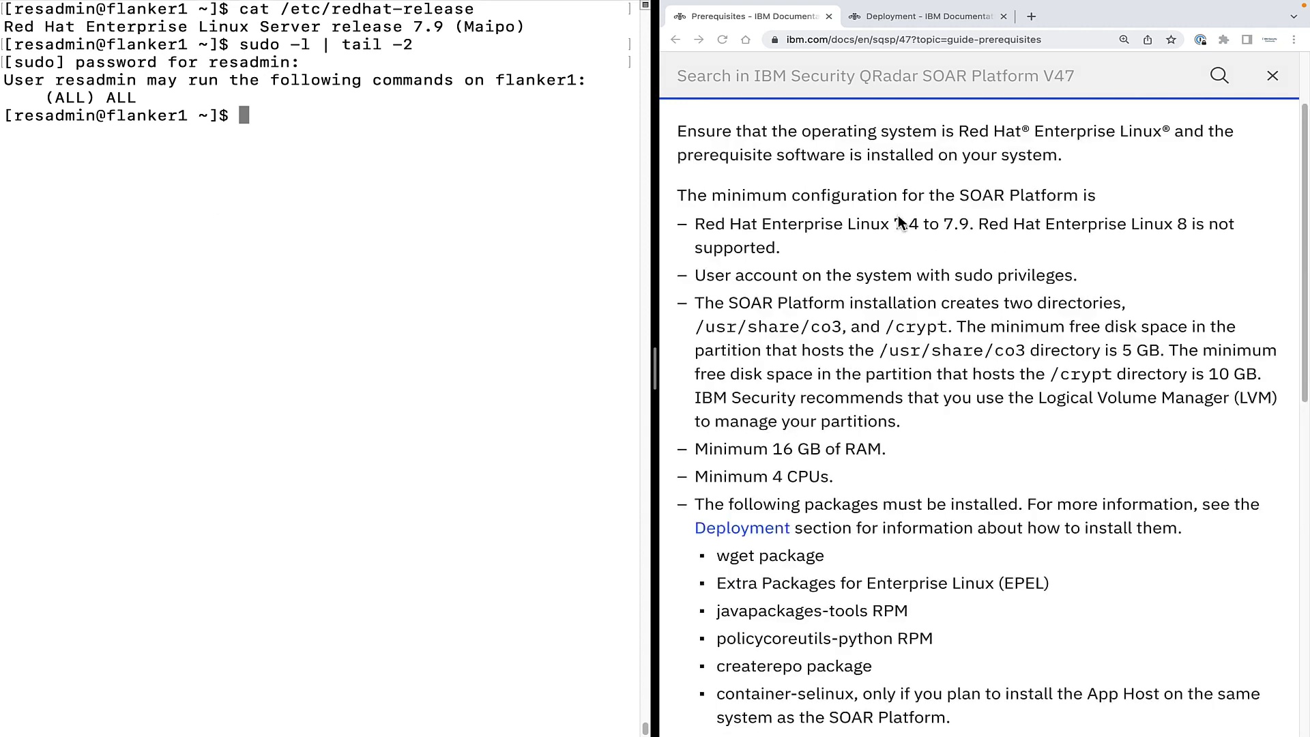
- Highlight the /usr/share/co3 and /crypt directory requirements in the documentation
click(927, 376)
drag(879, 349, 1022, 348)
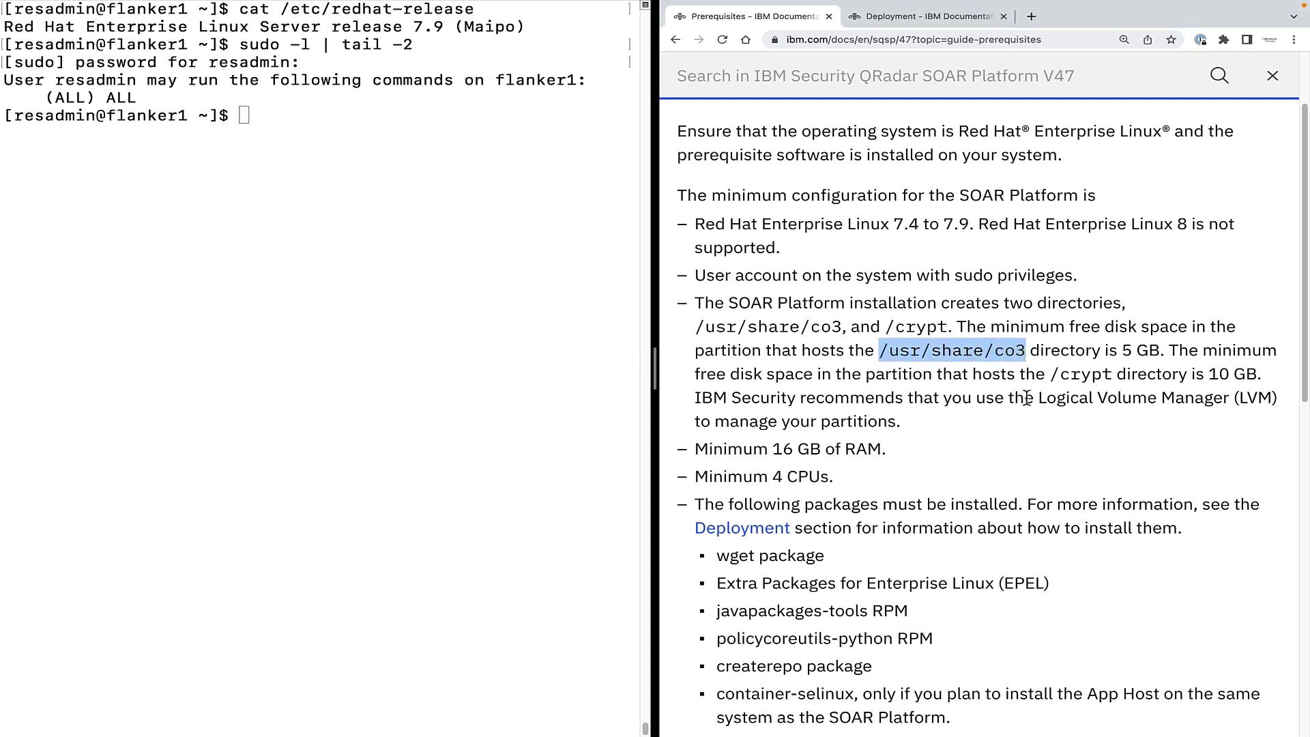
drag(1049, 374, 1108, 375)
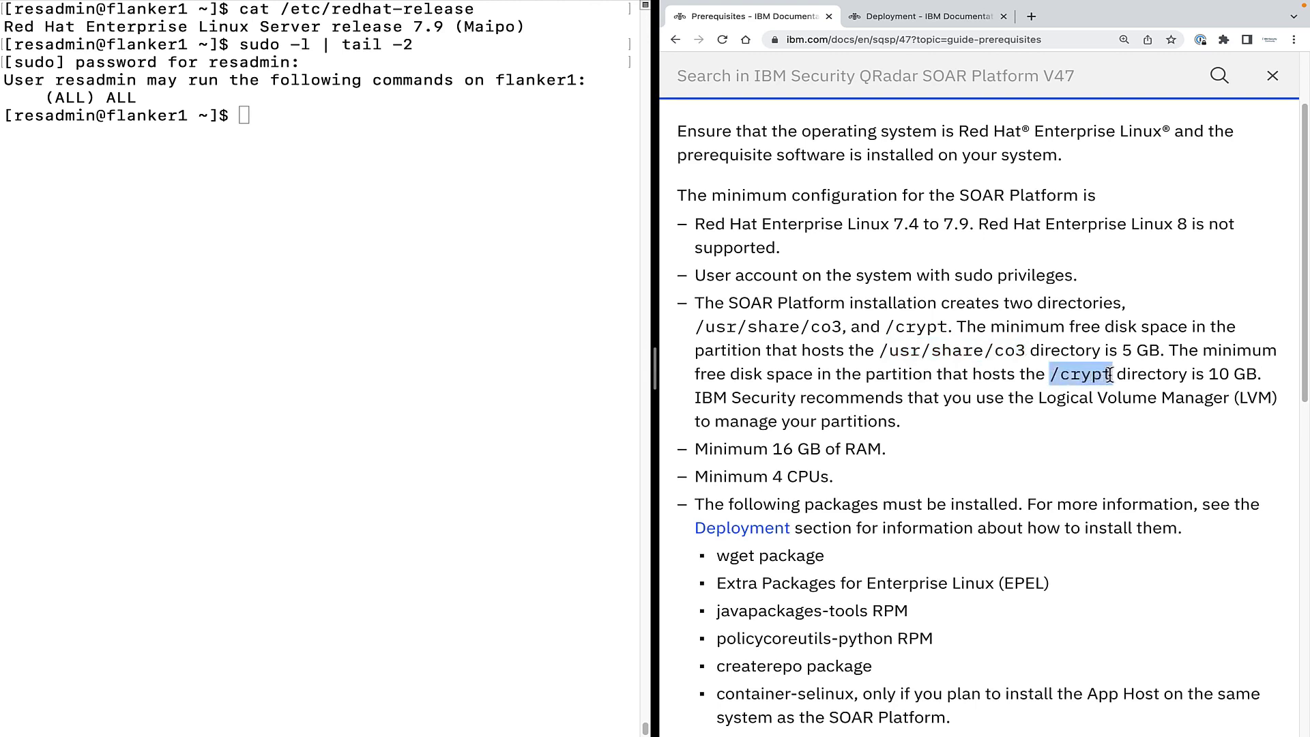
- Run df -h, showing 227G free on root, and mark the 16 GB RAM requirement
click(234, 206)
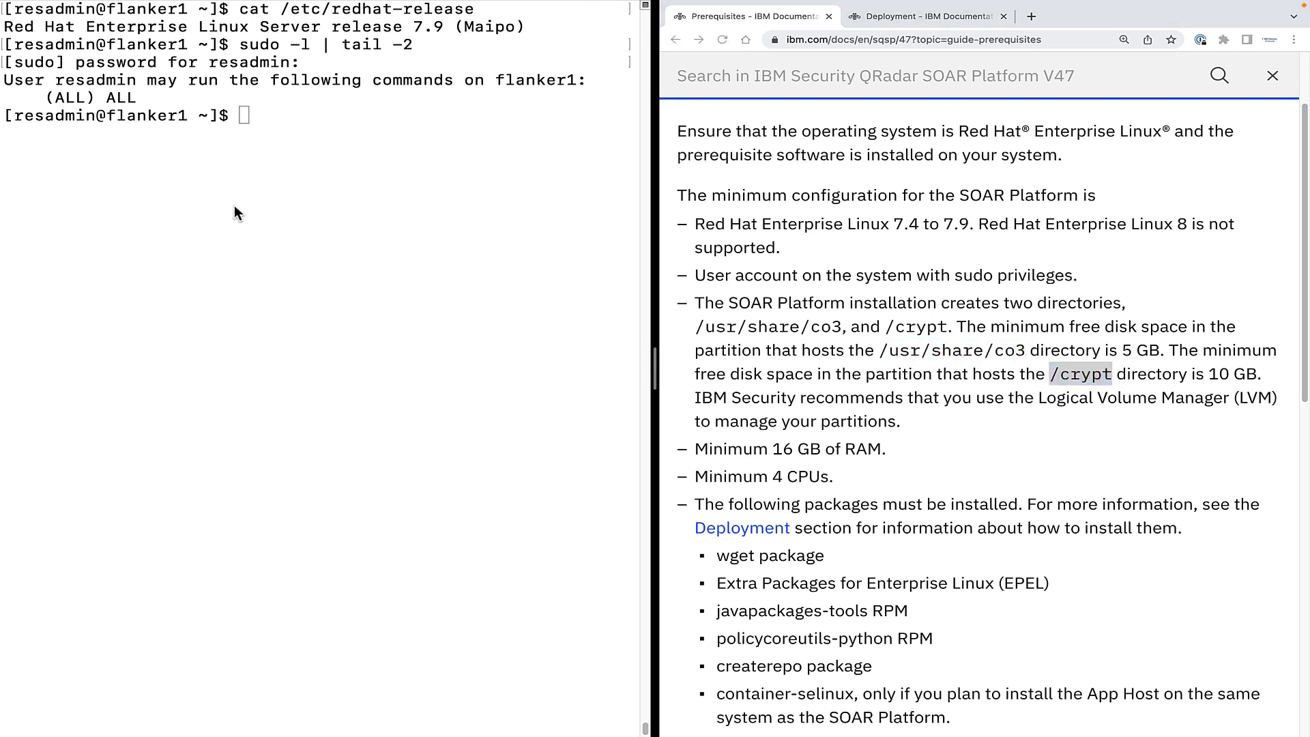
text(df -h)
key(Return)
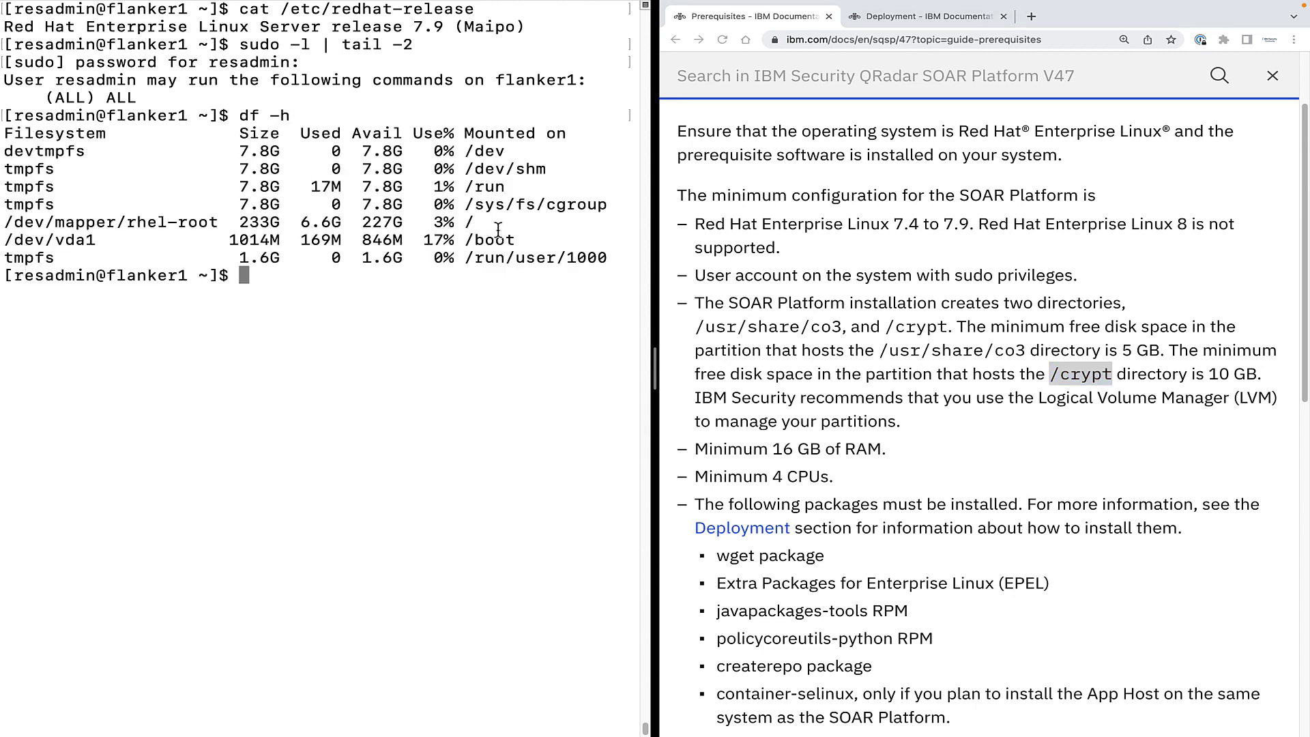
drag(495, 228, 3, 220)
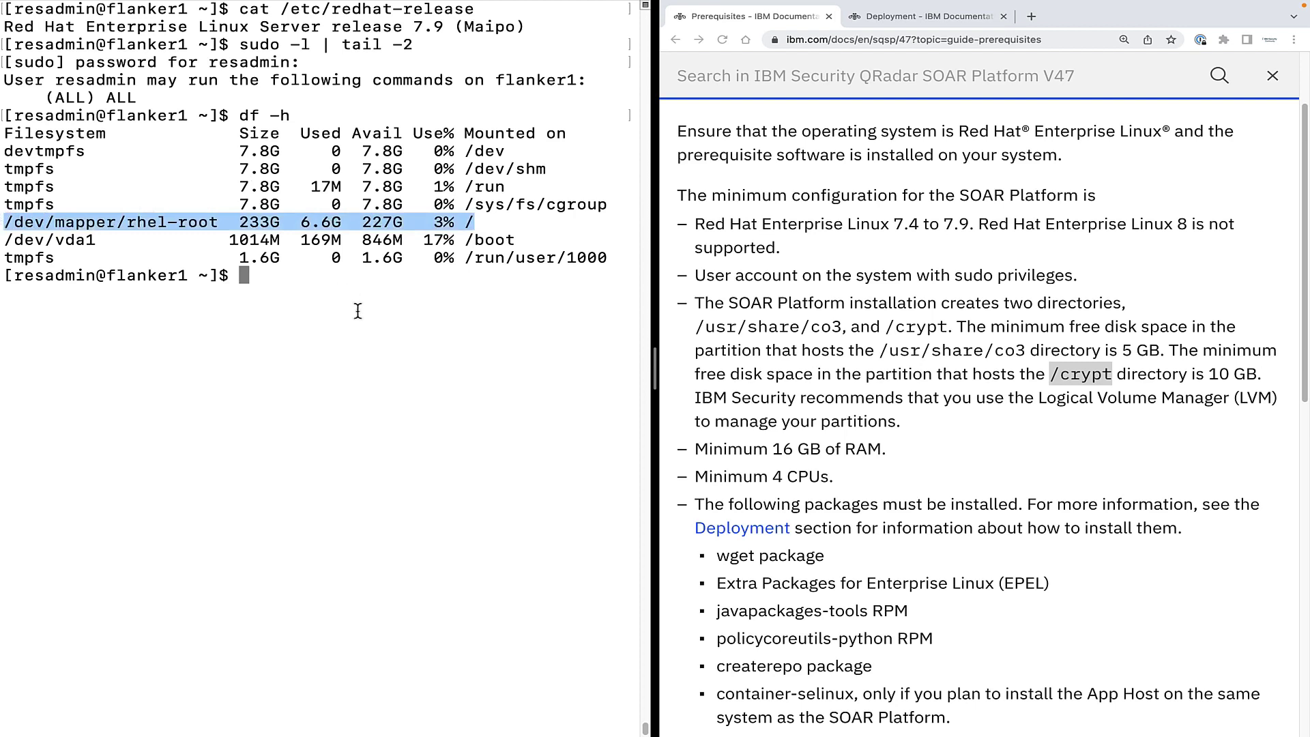
click(434, 318)
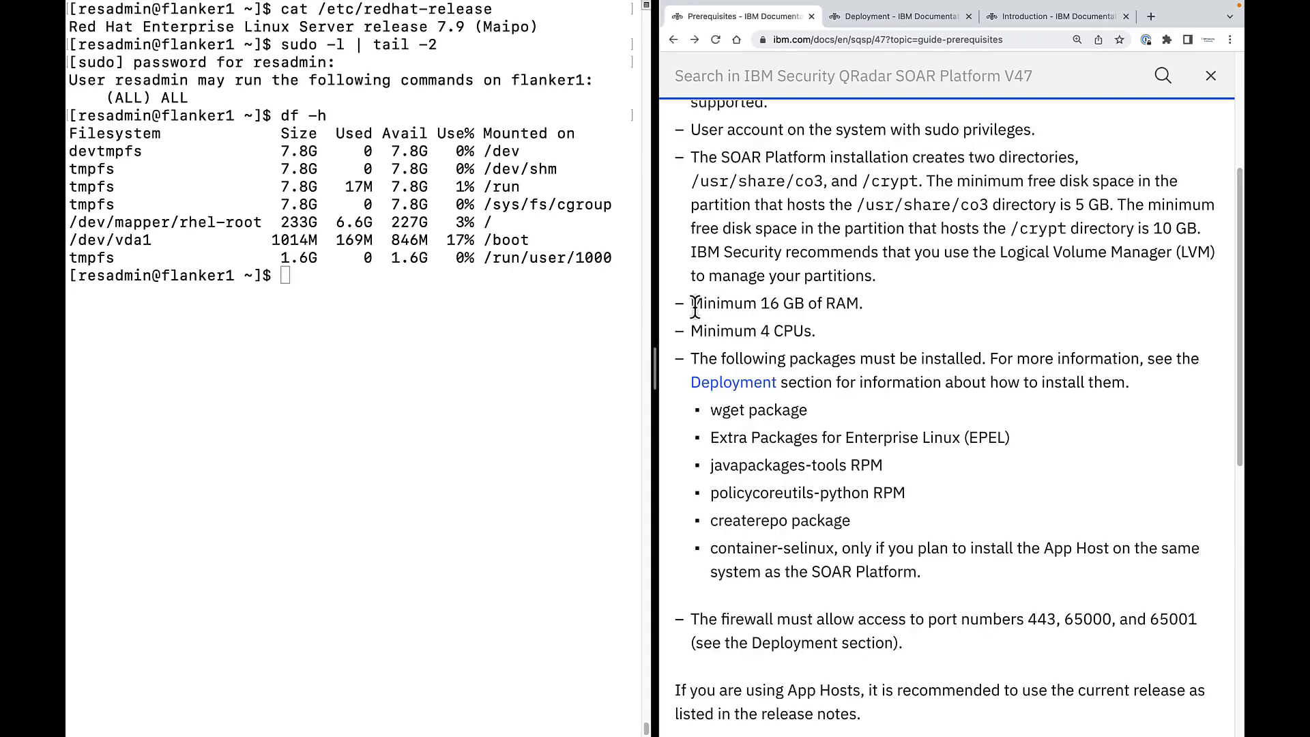
drag(691, 304, 859, 304)
- Mark the 4-CPU requirement and check head /proc/meminfo for about 16 GB total memory
drag(691, 331, 810, 330)
click(403, 353)
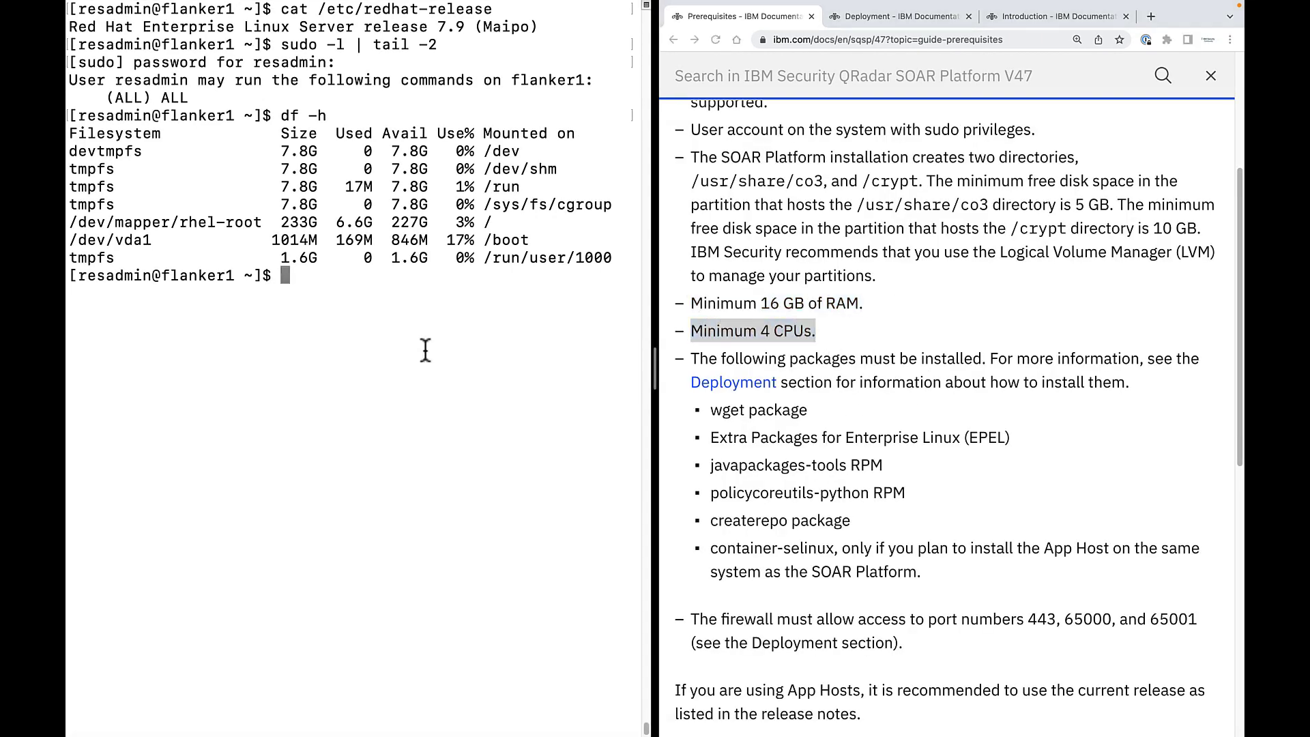
key(Return)
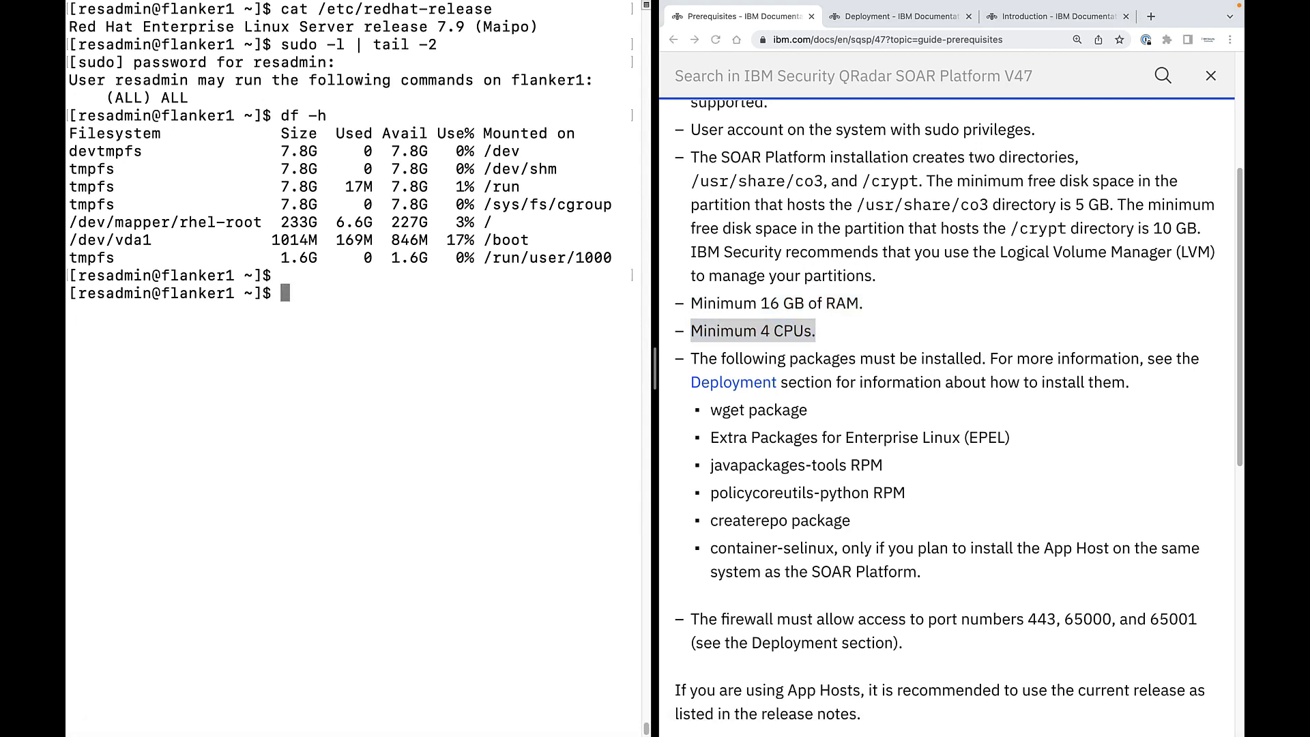
text(head /proc/meminfo)
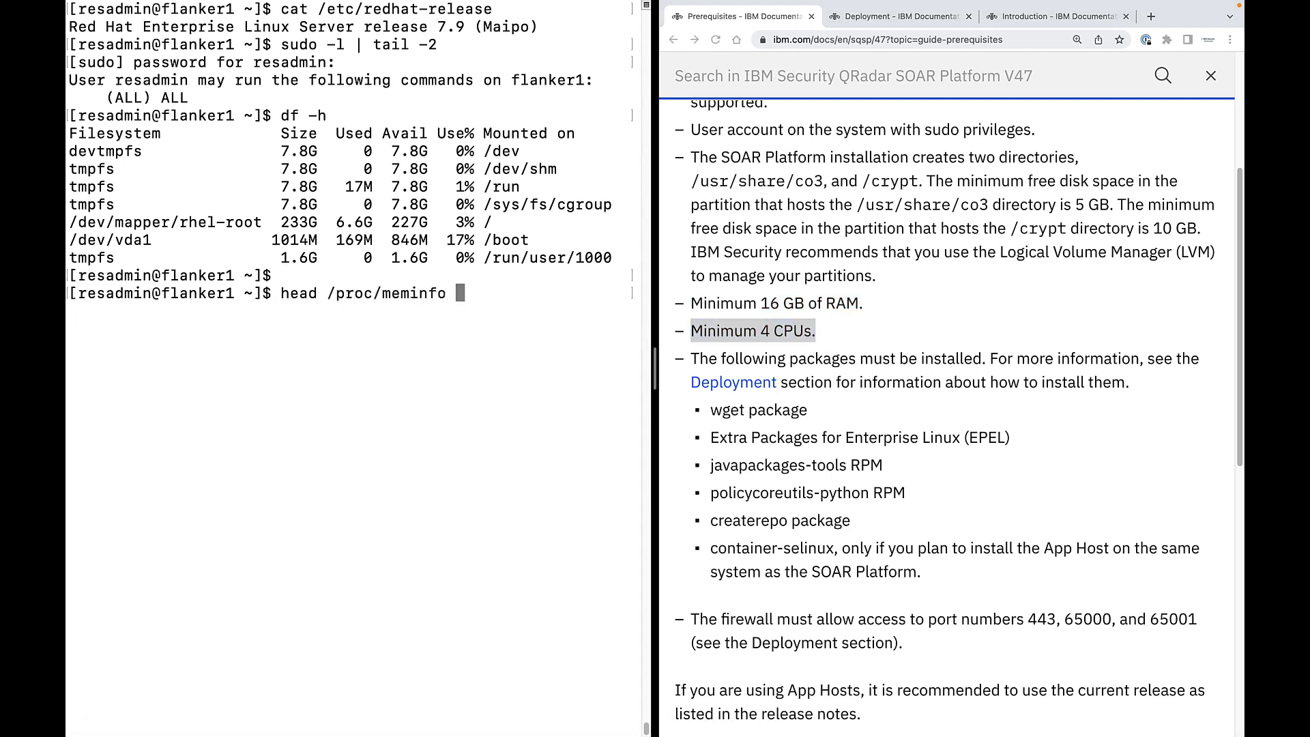
key(Return)
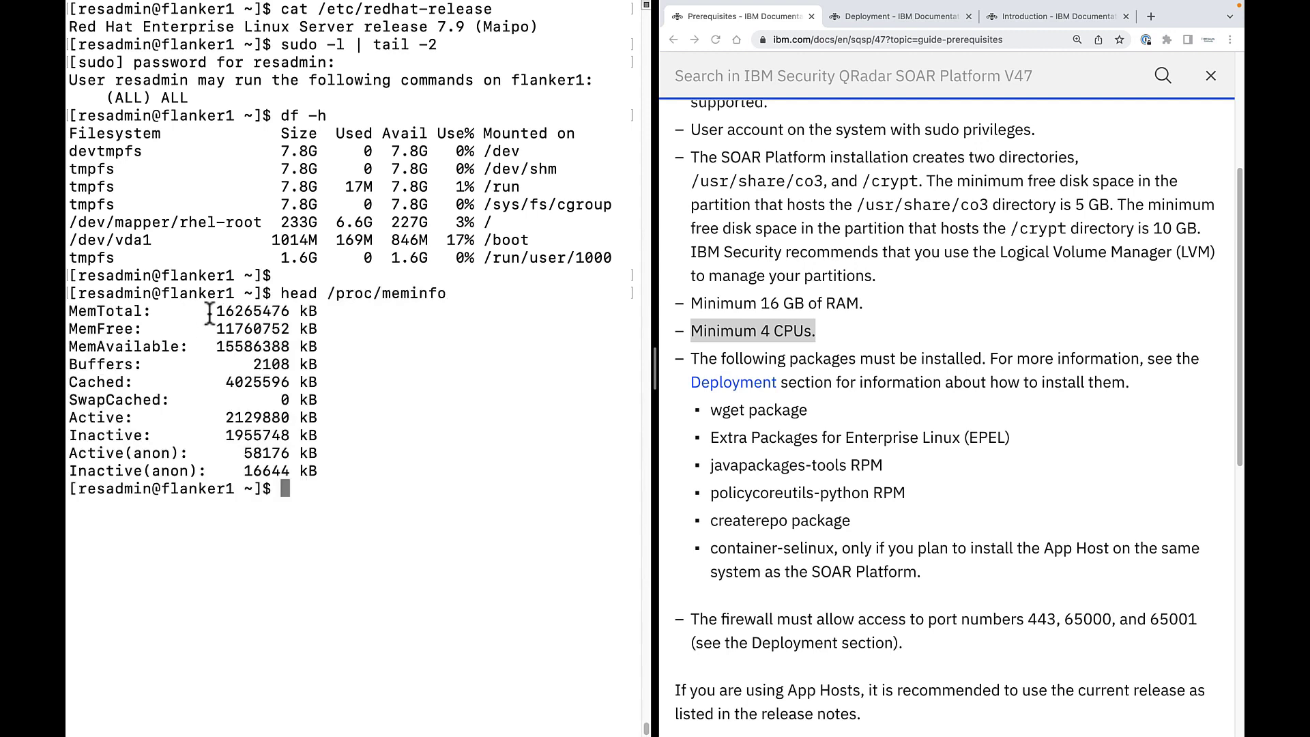
drag(215, 311, 301, 315)
click(397, 508)
- Confirm 8 CPUs with nproc and mark the required packages sentence
key(Return)
text(nproc)
key(Return)
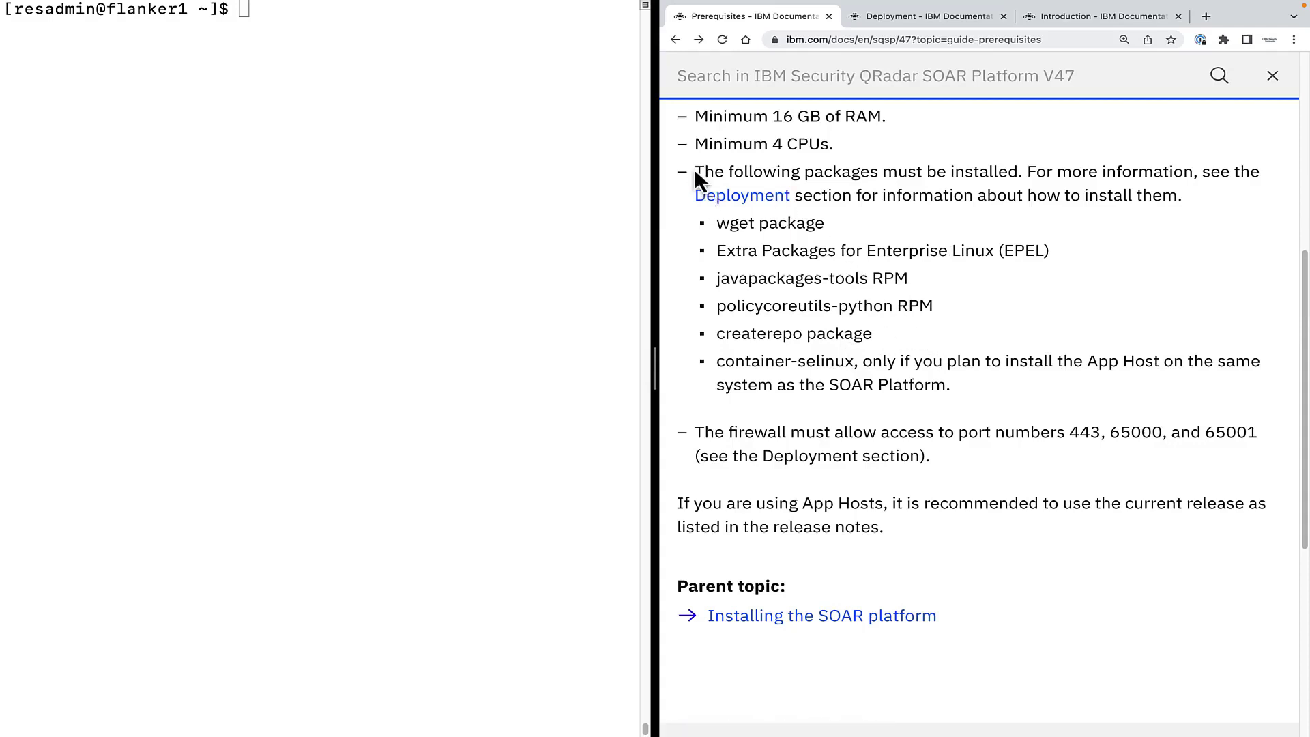
drag(694, 169, 1023, 167)
- Highlight the list of required packages in the documentation
click(869, 278)
drag(720, 227, 983, 399)
click(1010, 318)
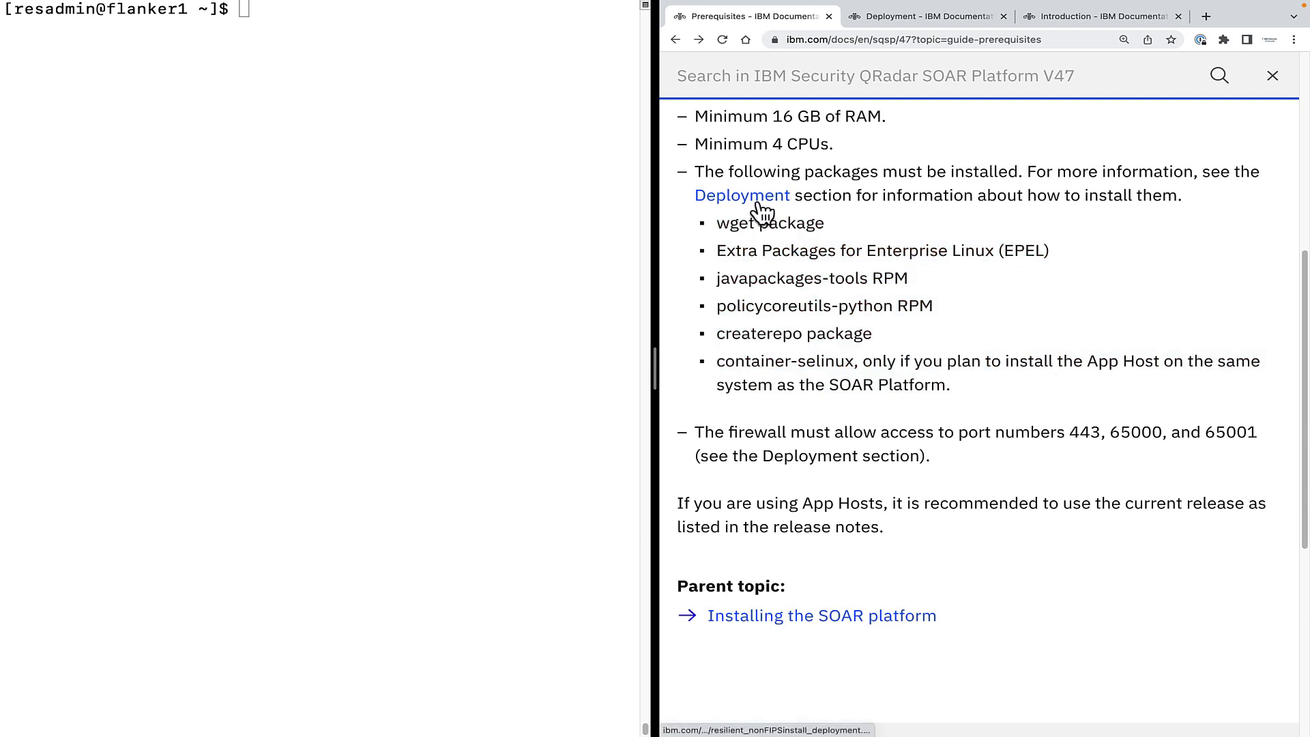
- Run the Deployment page's wget install command, which reports wget already installed
click(911, 14)
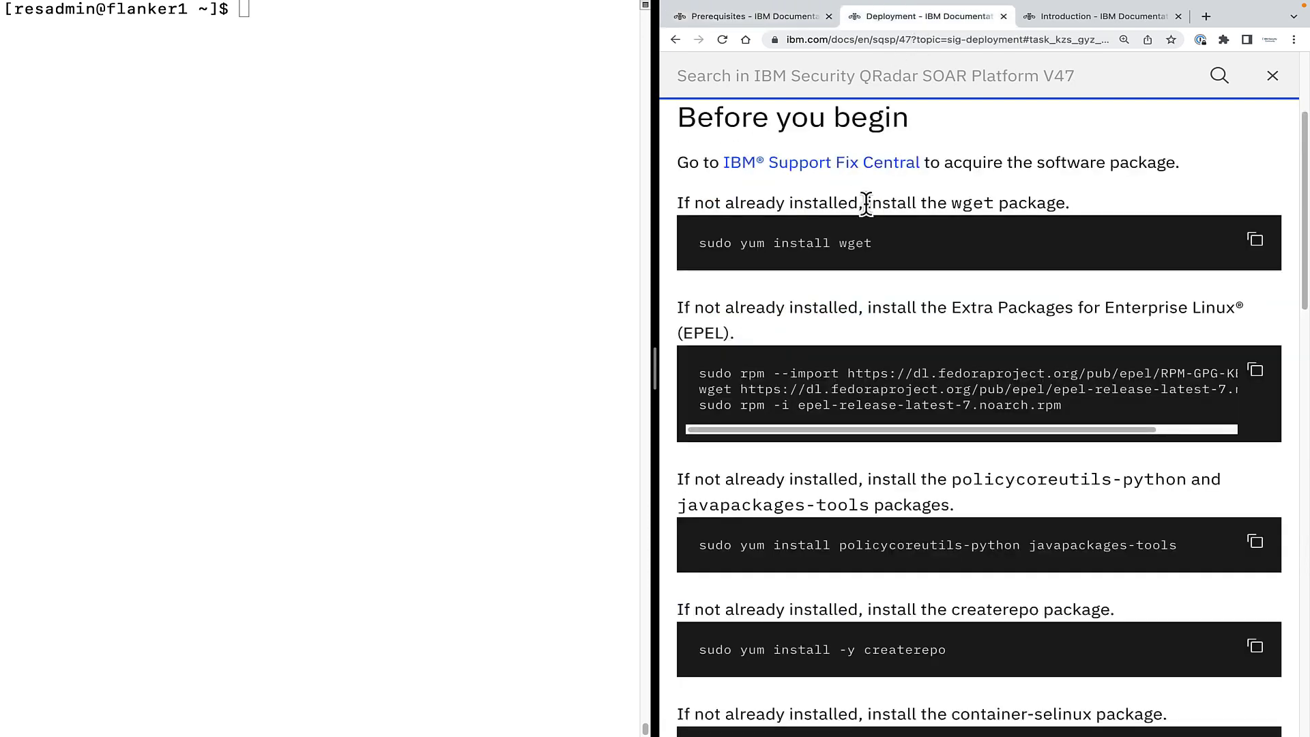
click(1254, 242)
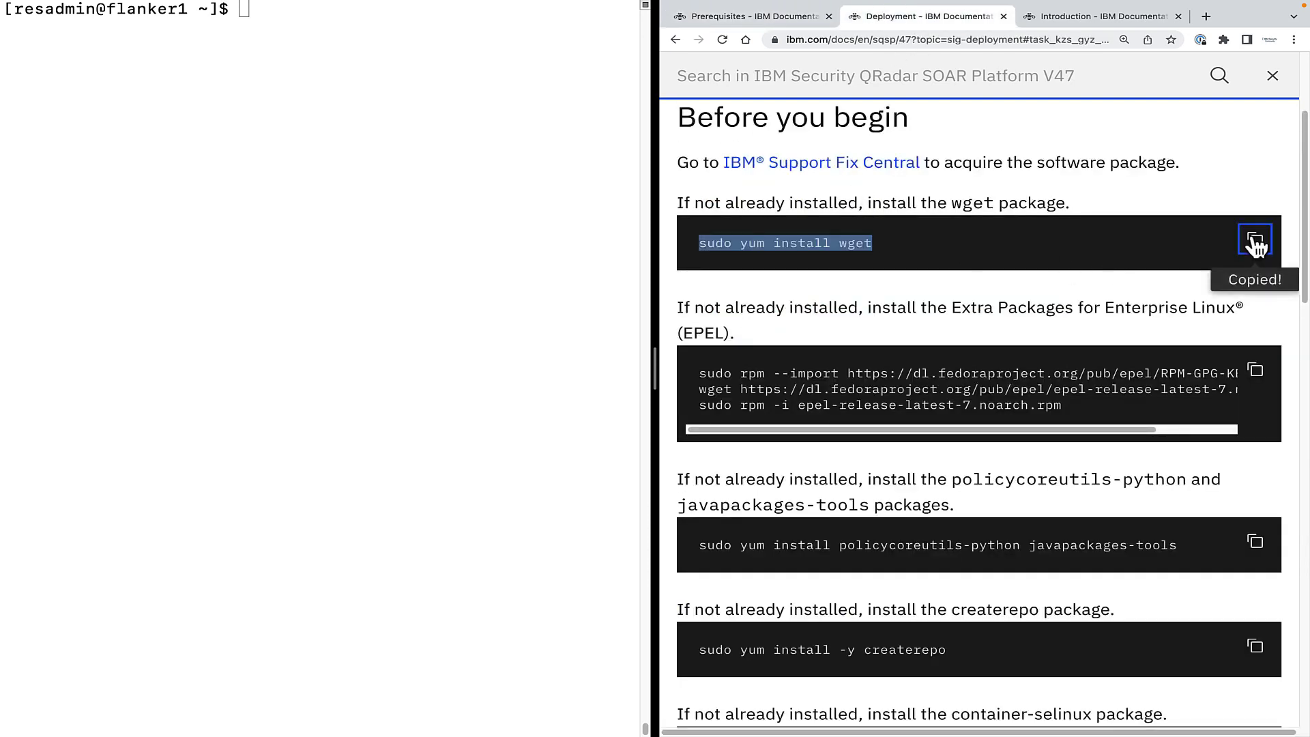
click(458, 304)
key(super+v)
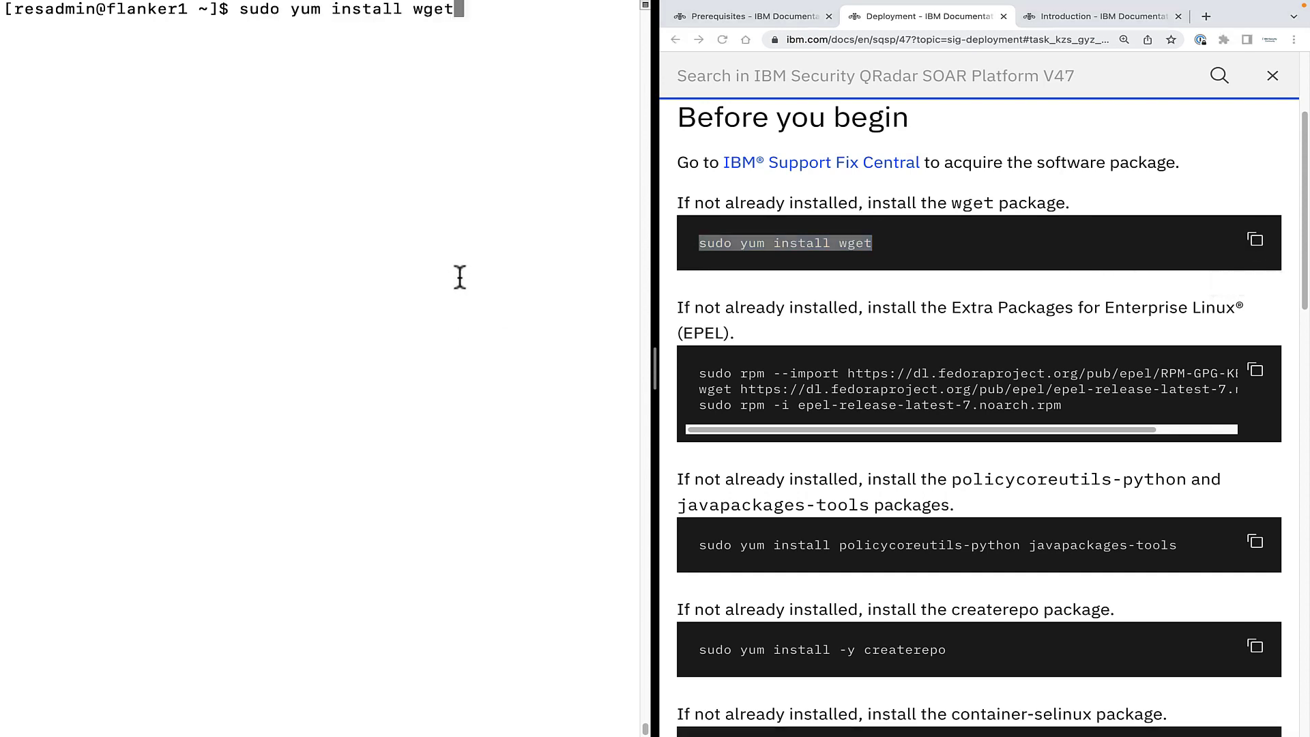
key(Return)
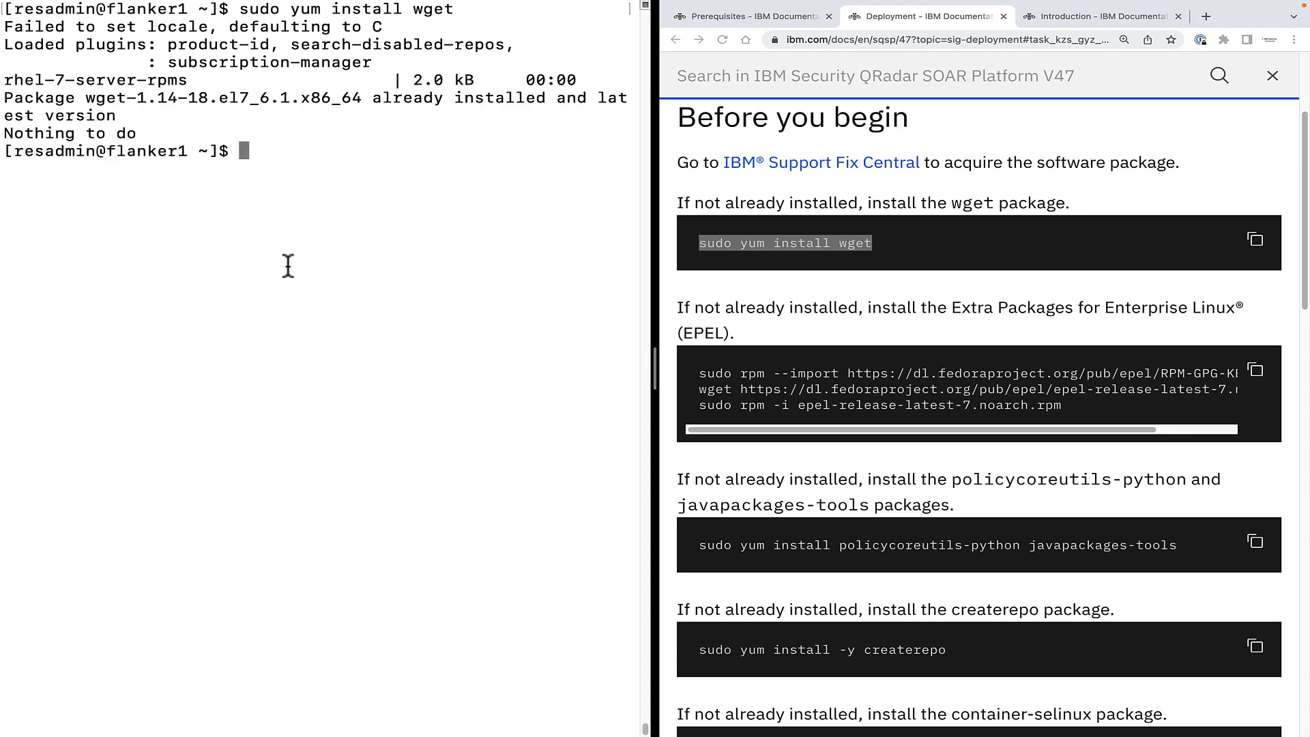
drag(7, 101, 153, 132)
click(195, 132)
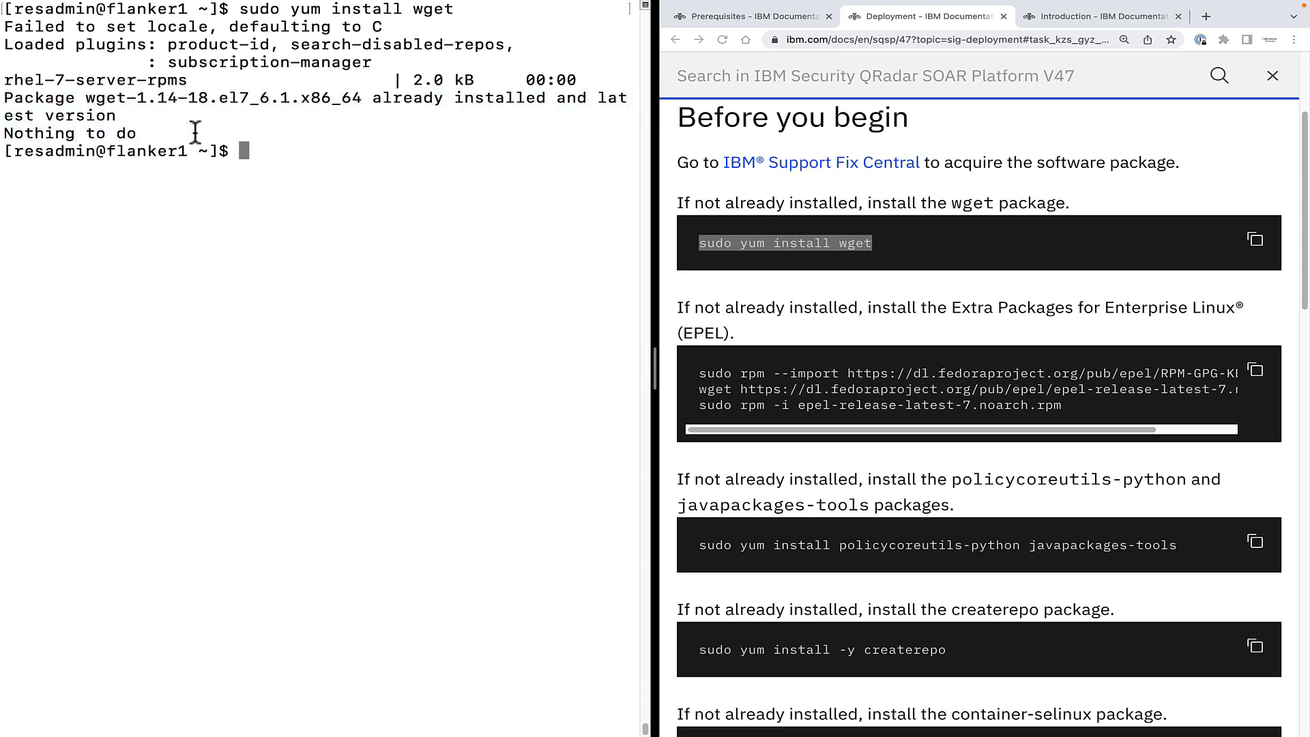
- Copy the EPEL install commands from the documentation for the server shell
click(1256, 371)
click(1256, 372)
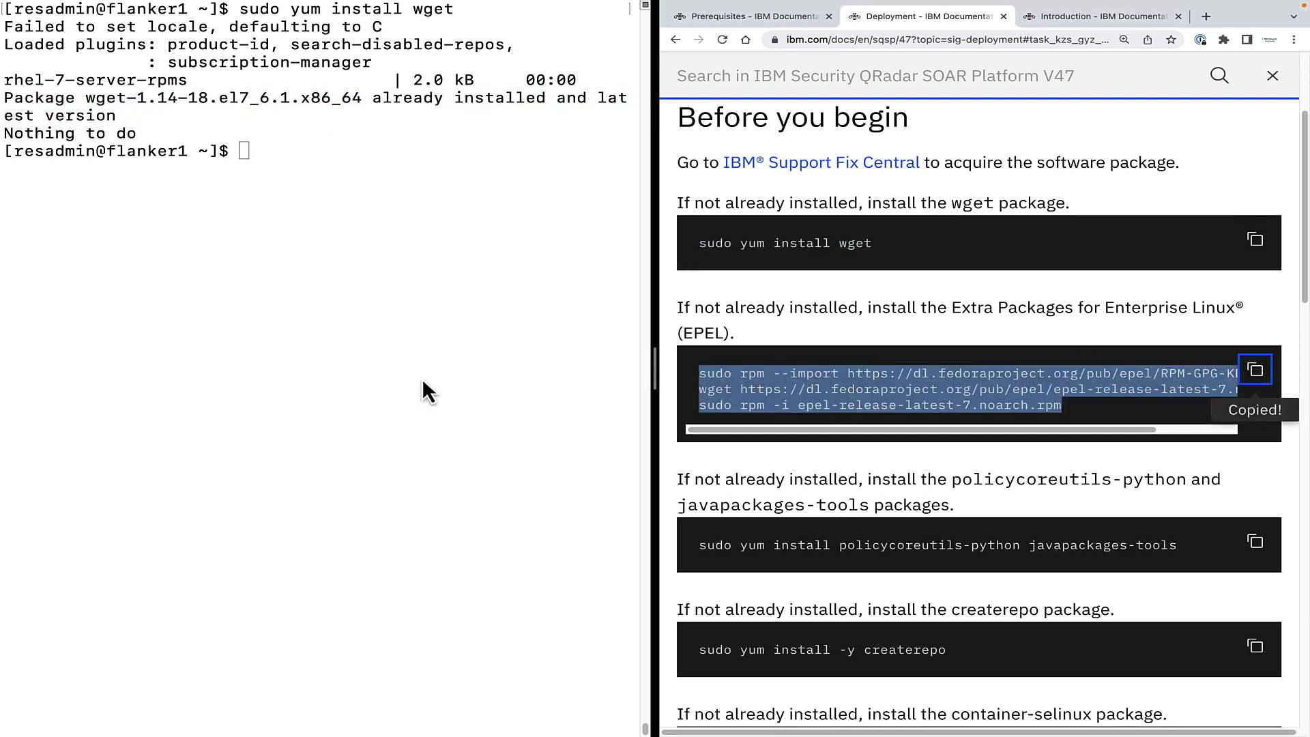
click(381, 372)
- Paste the EPEL commands, changing rpm -i to -ivh, to install epel-release-7-14 with progress
key(super+v)
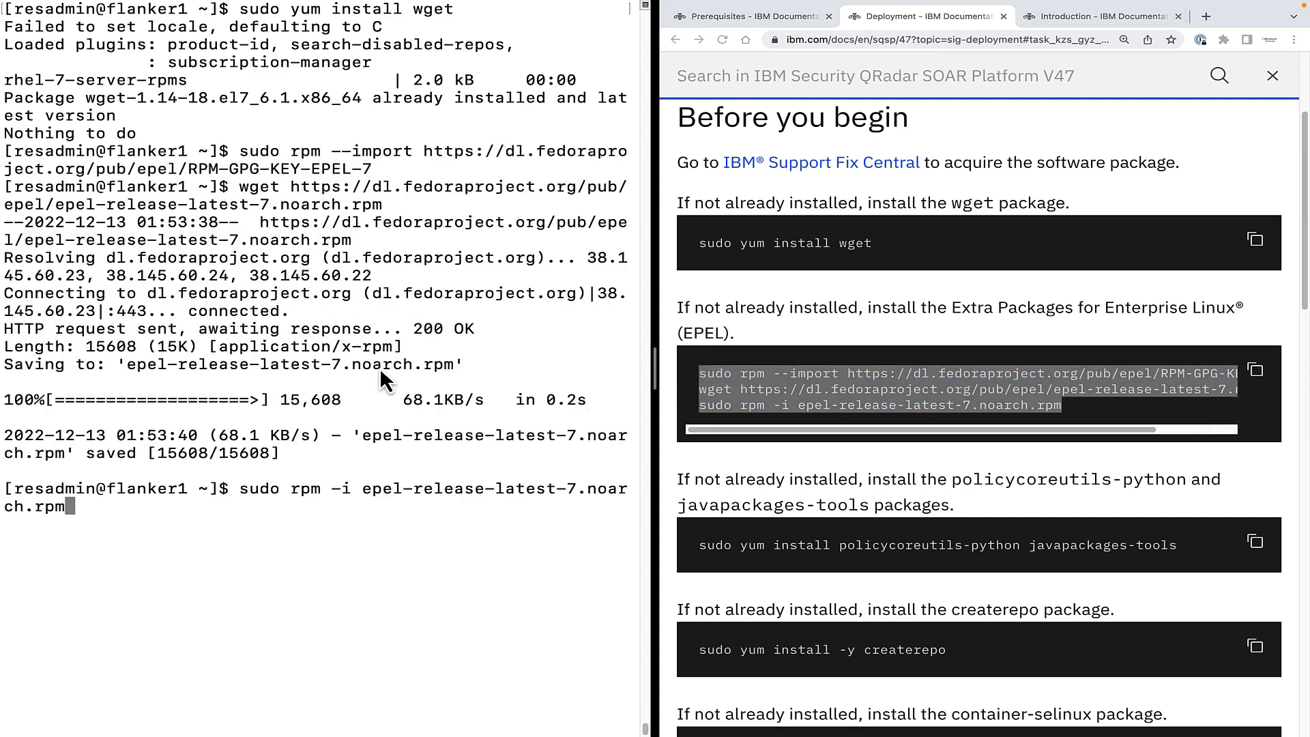
key(Left)
key(Left)
key(Left)
key(Left)
key(Left)
key(Left)
key(Left)
key(Left)
key(Left)
key(Left)
key(Left)
key(Left)
key(Left)
key(Left)
key(Left)
key(Left)
key(Left)
key(Left)
key(Left)
key(Left)
key(Left)
key(Left)
key(Left)
key(Left)
key(Left)
key(Left)
key(Left)
text(vh)
key(Return)
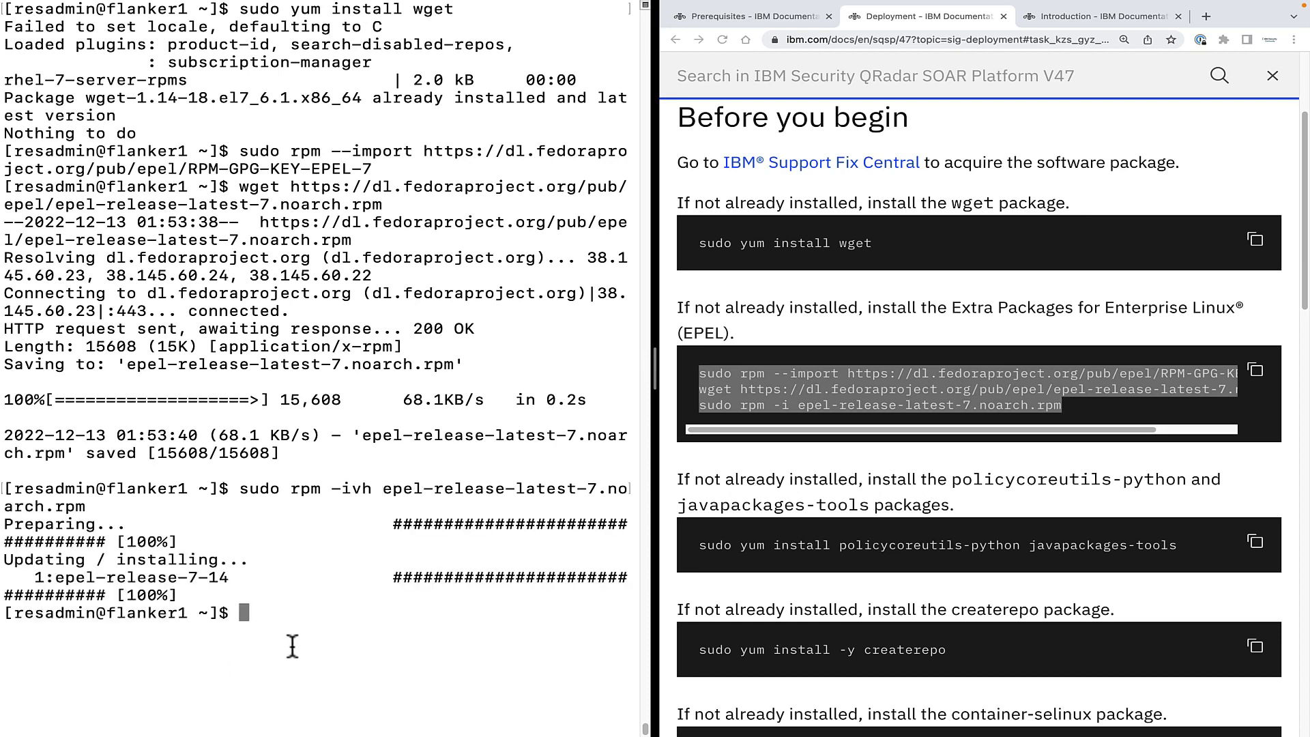
- Query policycoreutils-python and javapackages-tools with rpm -q, showing both not installed, then clear
click(783, 530)
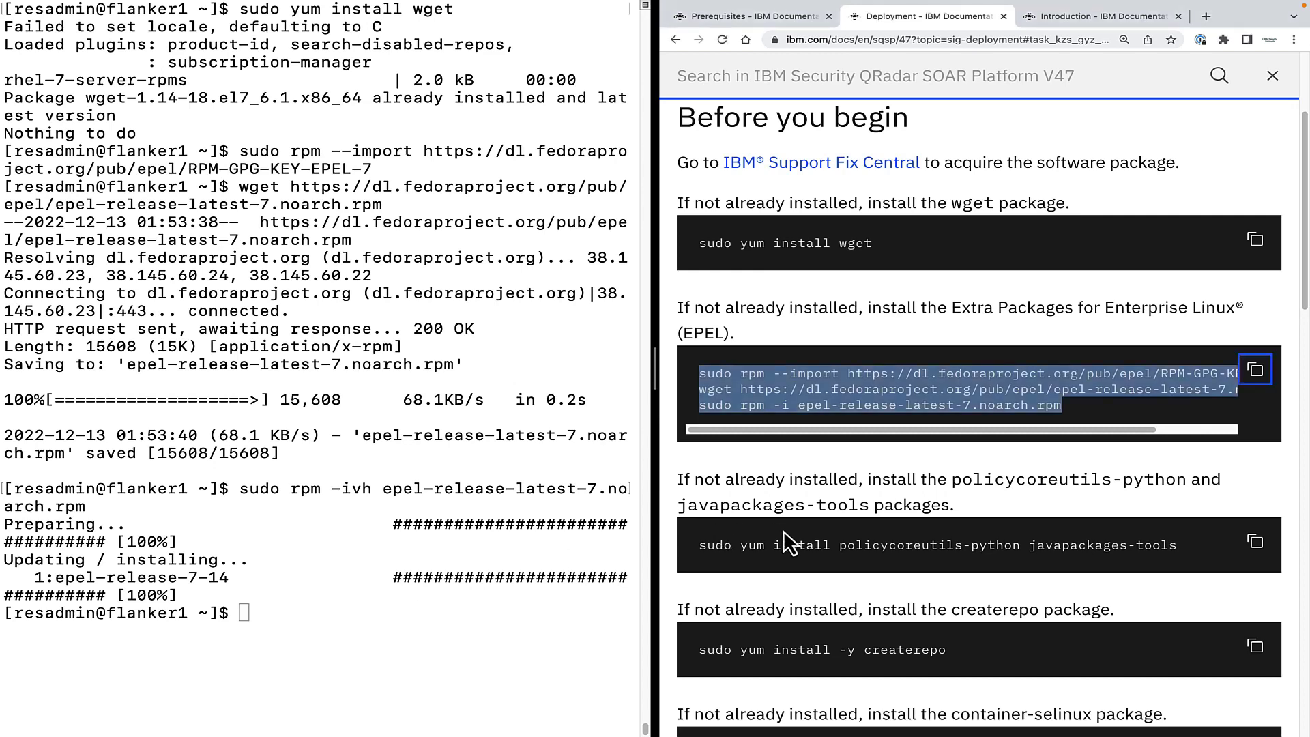
scroll(783, 530, down, 3)
click(714, 412)
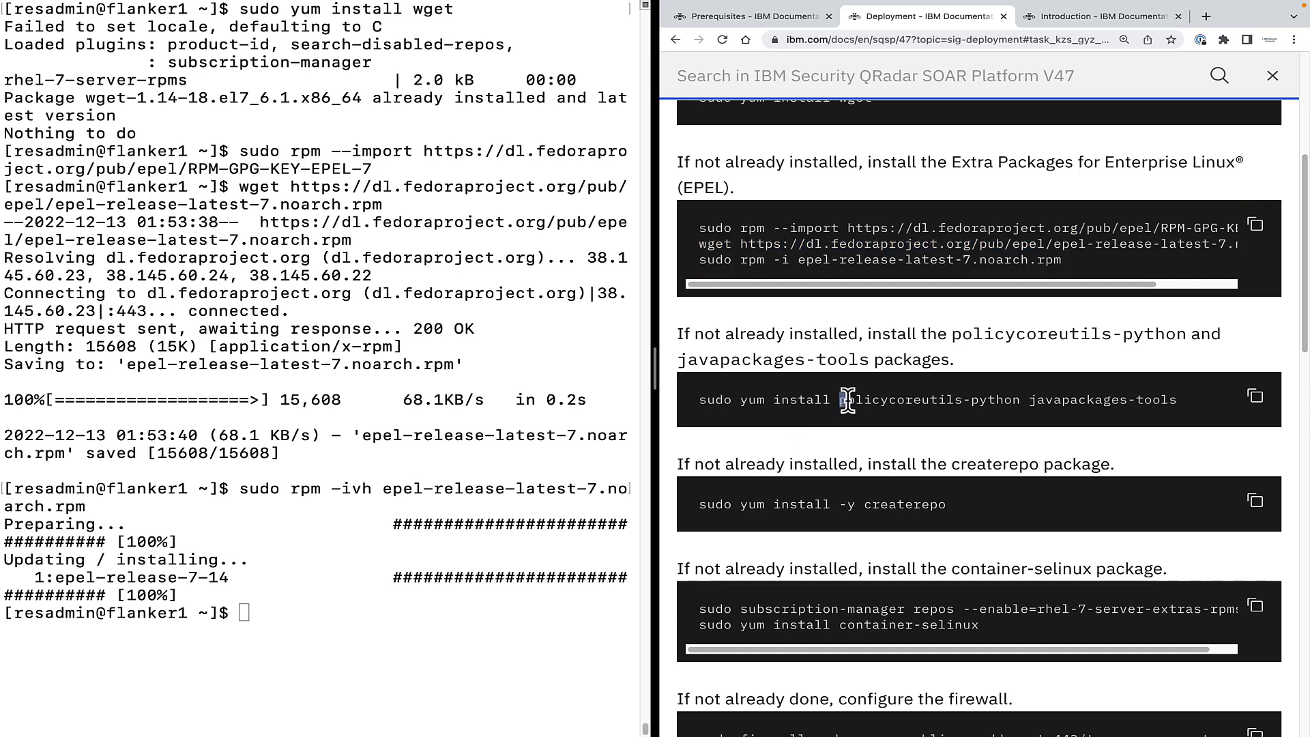
drag(839, 402, 1191, 408)
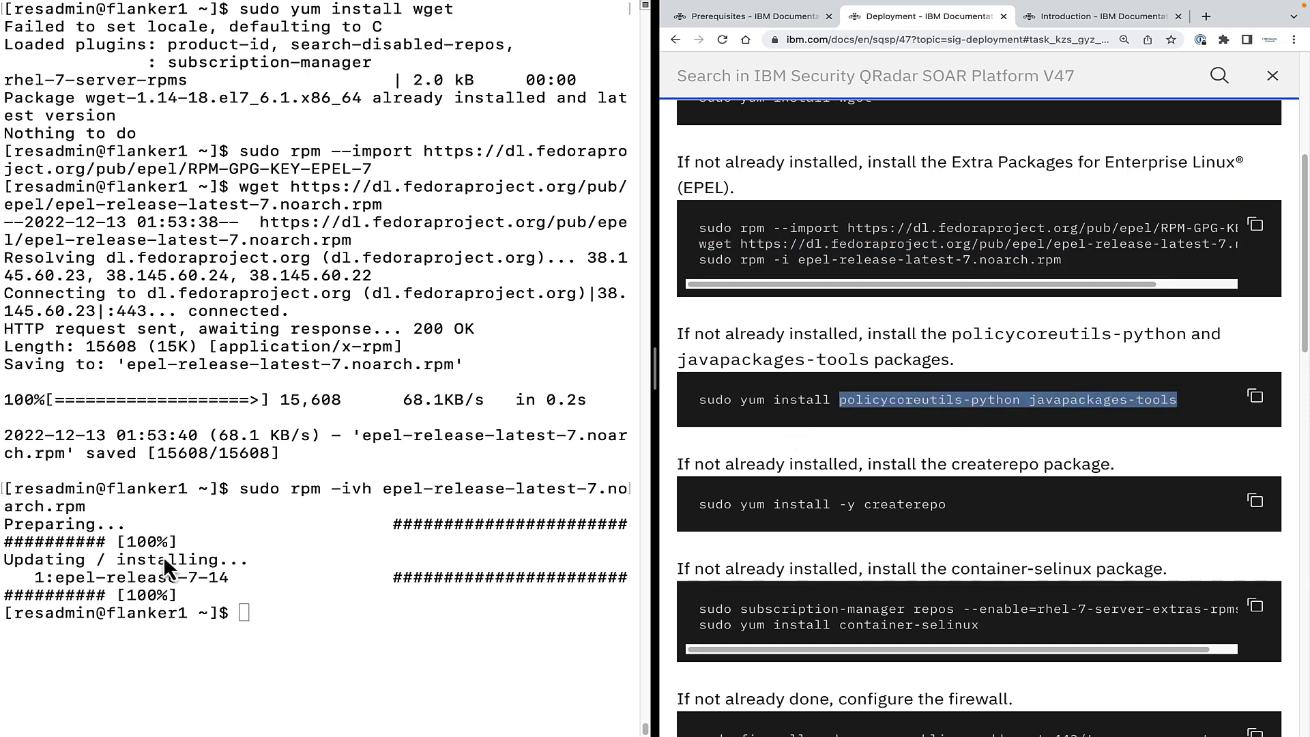
click(310, 632)
text(rpm -q)
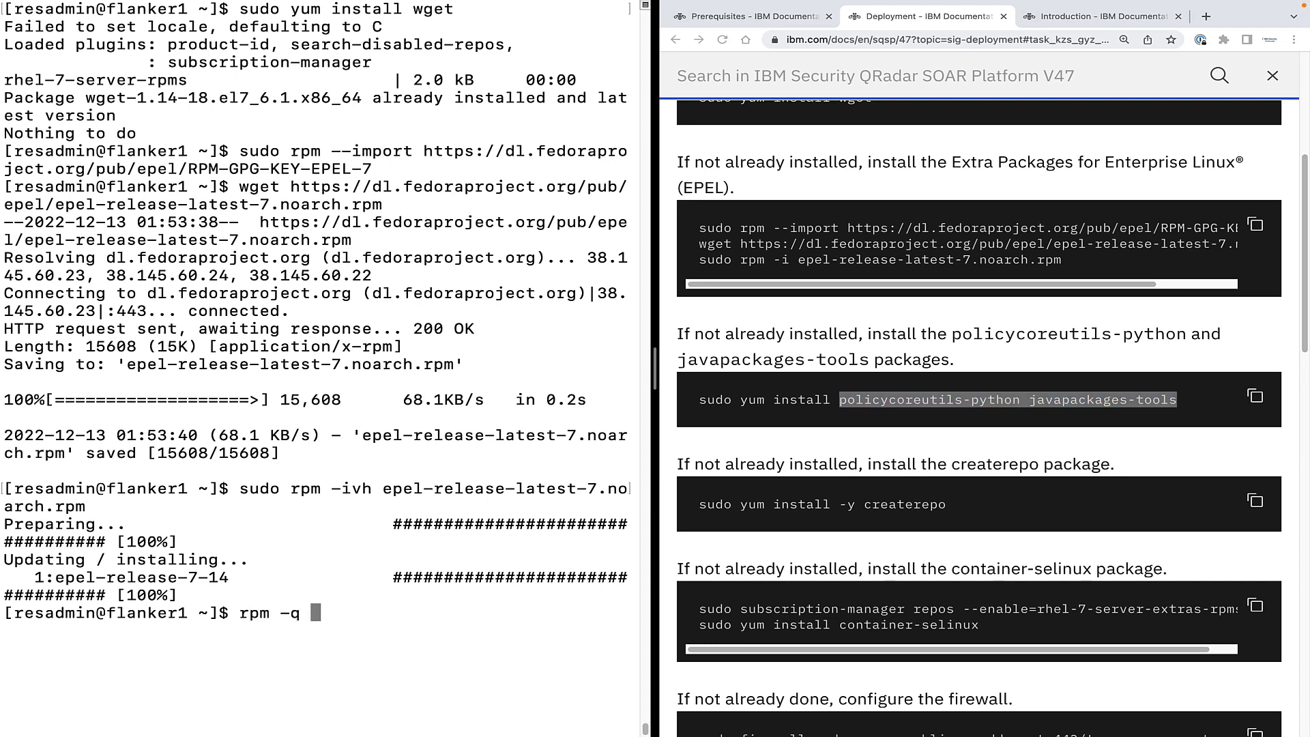
key(super+v)
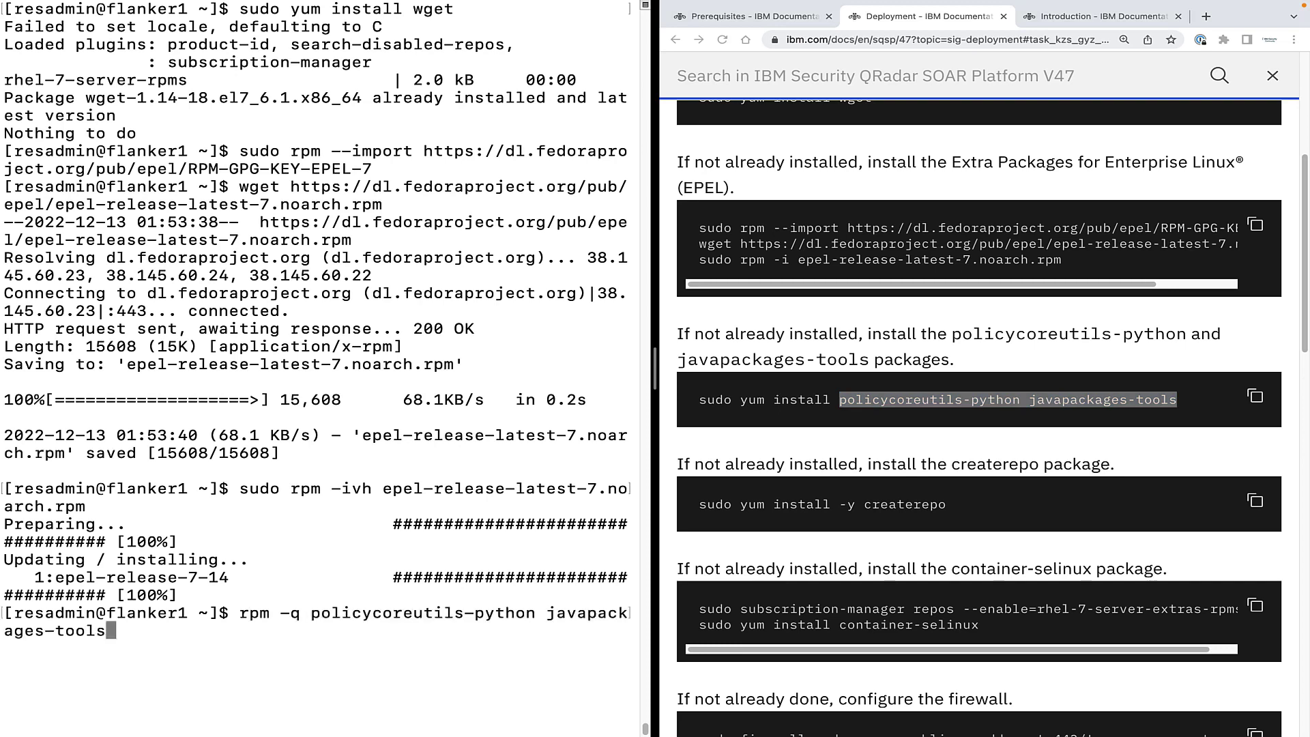
key(Return)
drag(322, 649, 482, 670)
click(512, 675)
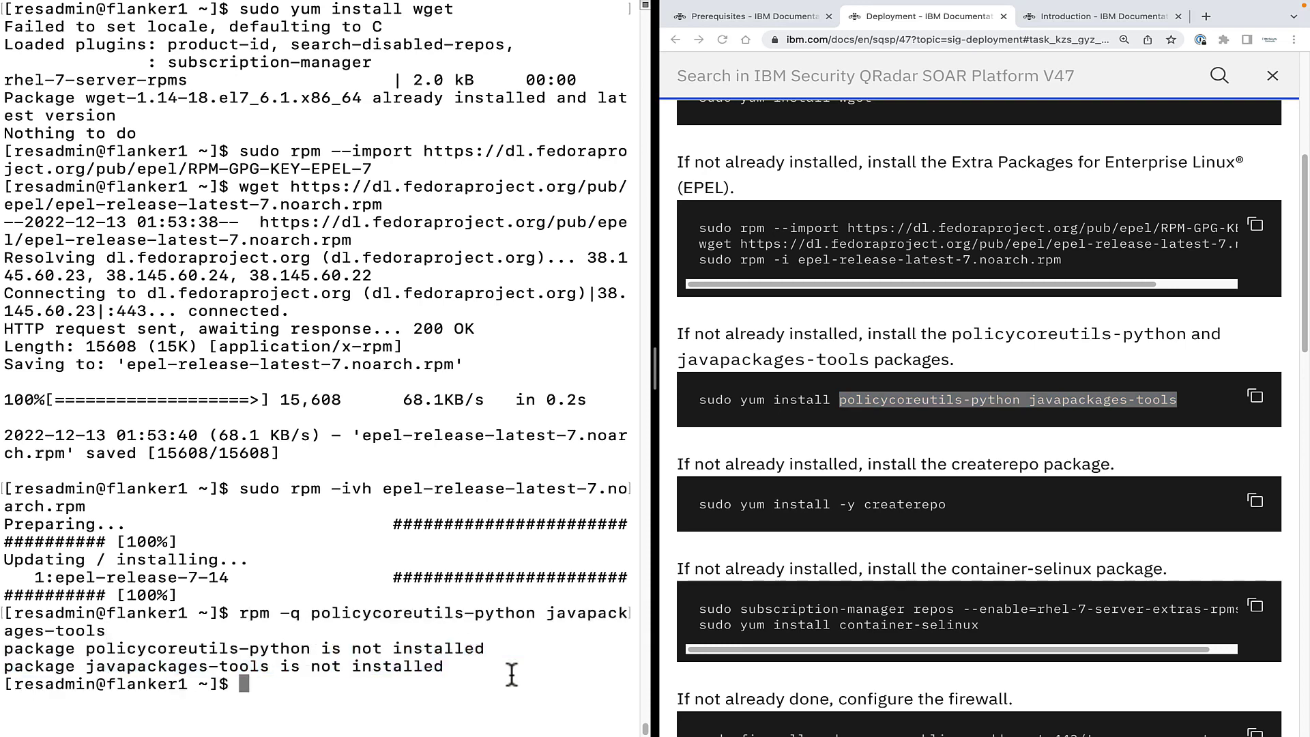
key(ctrl+l)
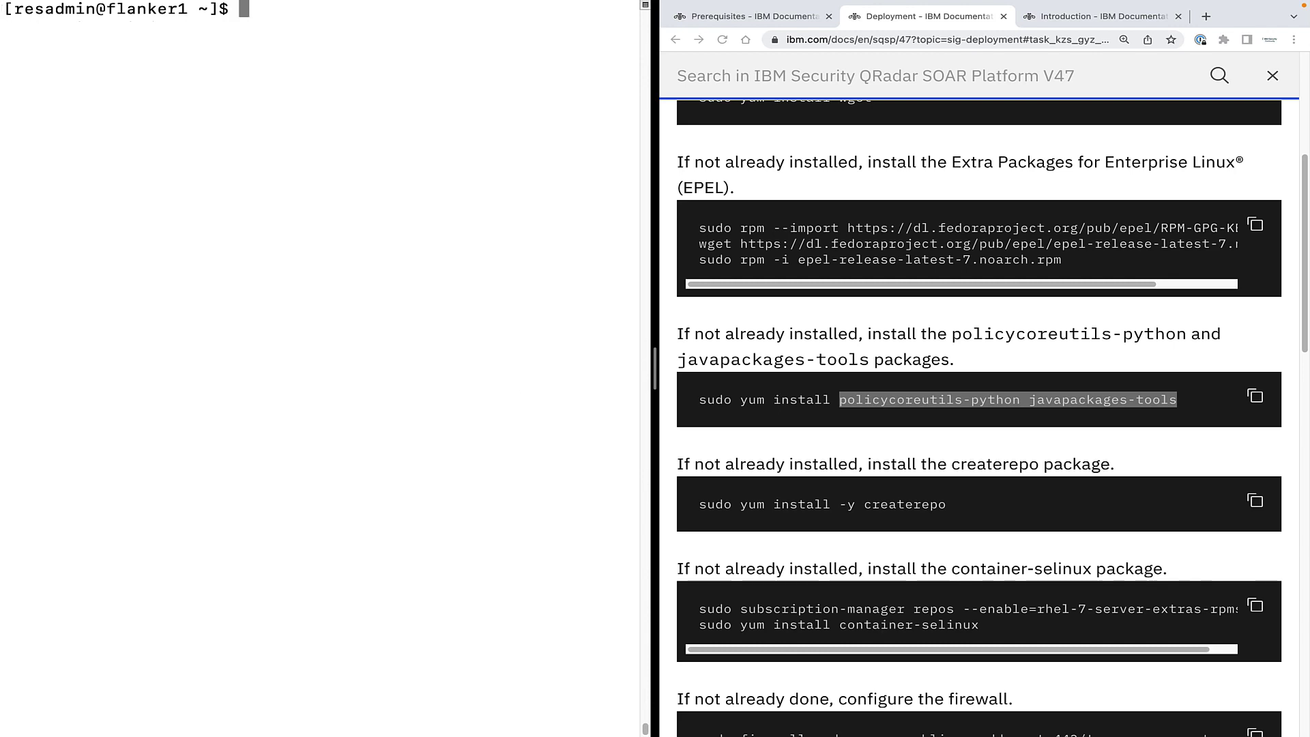
- Install policycoreutils-python and javapackages-tools with sudo yum install, confirming with y
click(1257, 400)
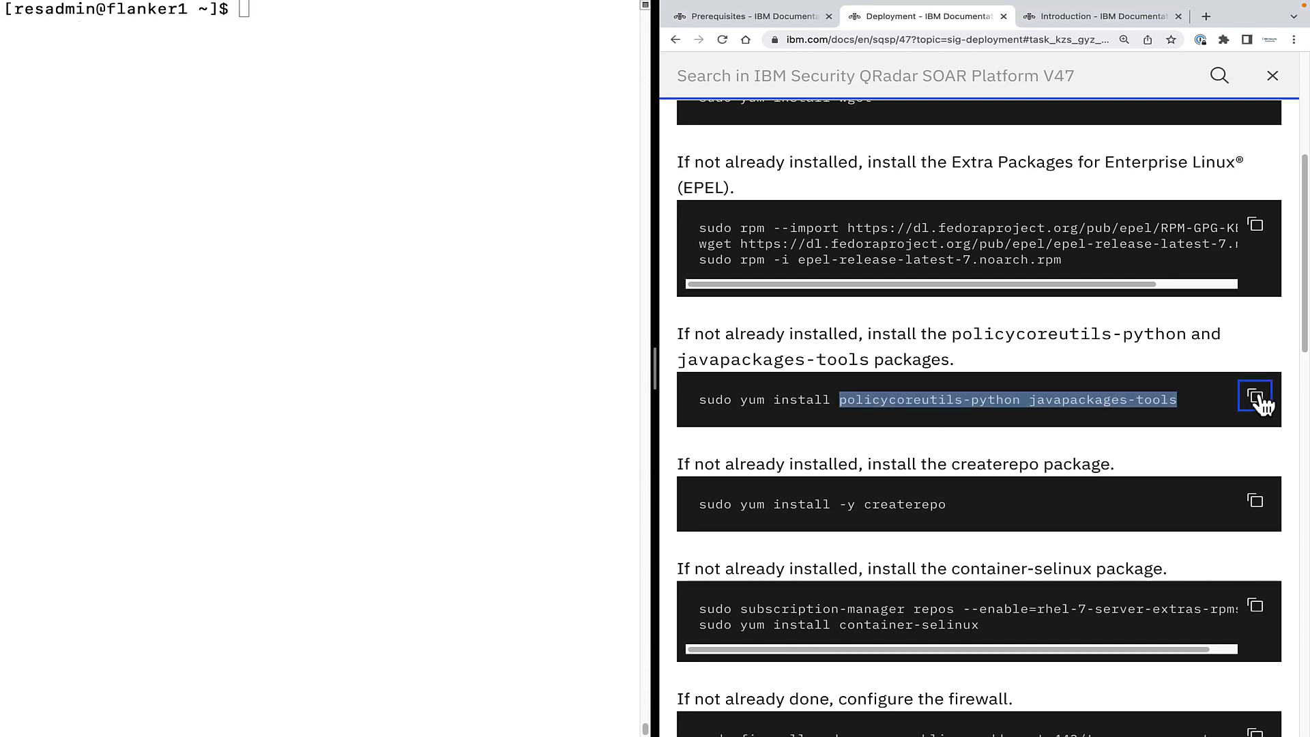
click(1256, 398)
click(314, 224)
key(super+v)
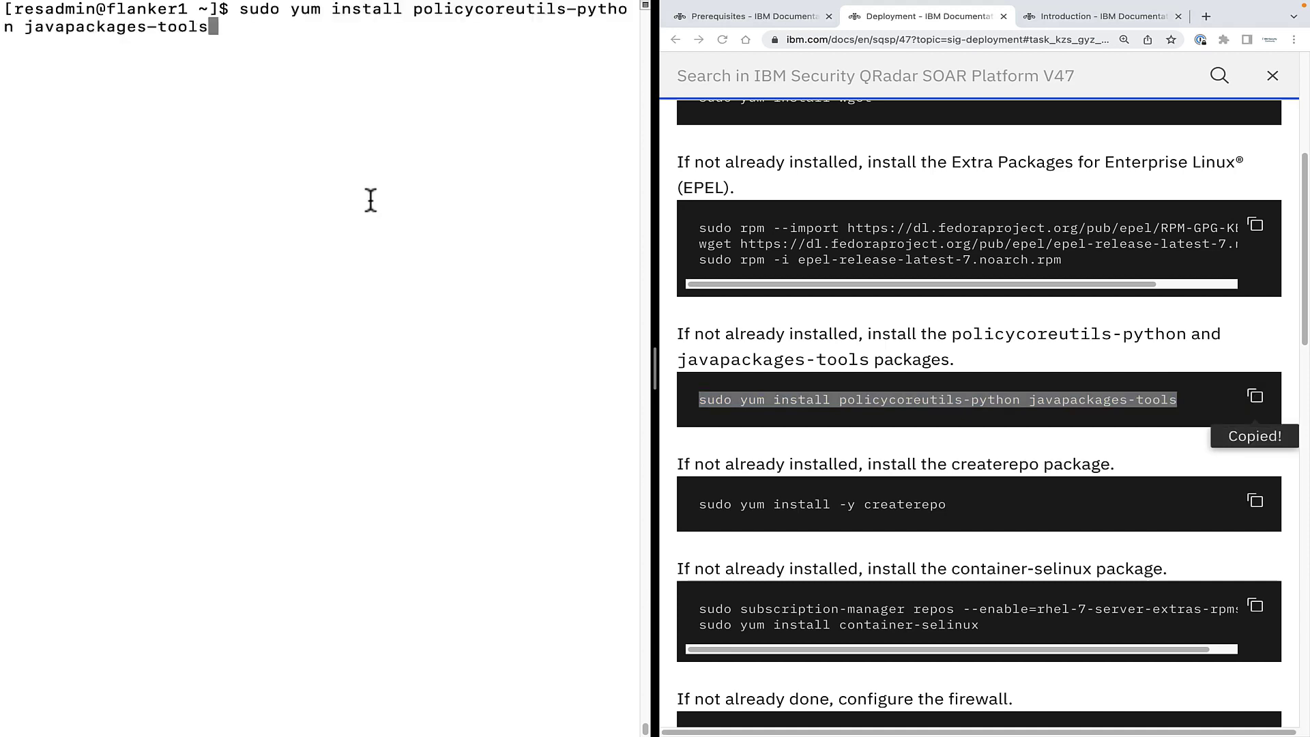
key(Return)
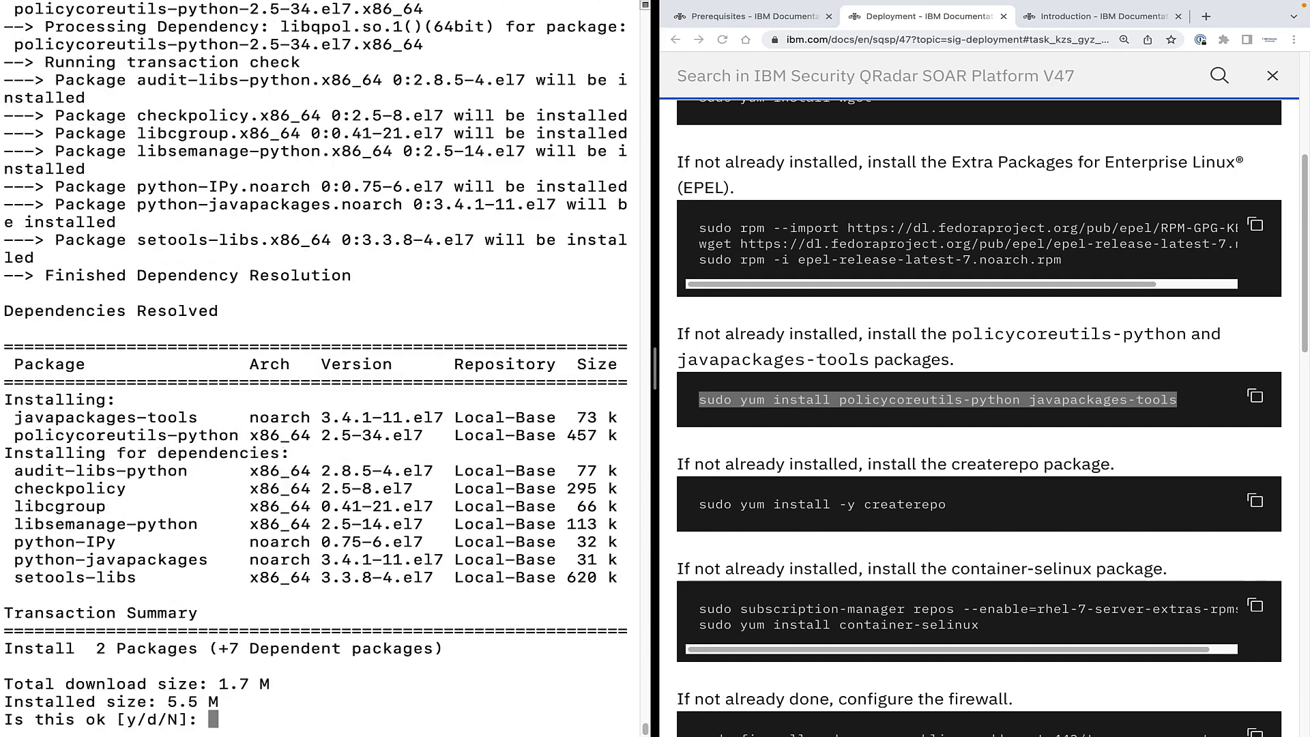
text(y)
key(Return)
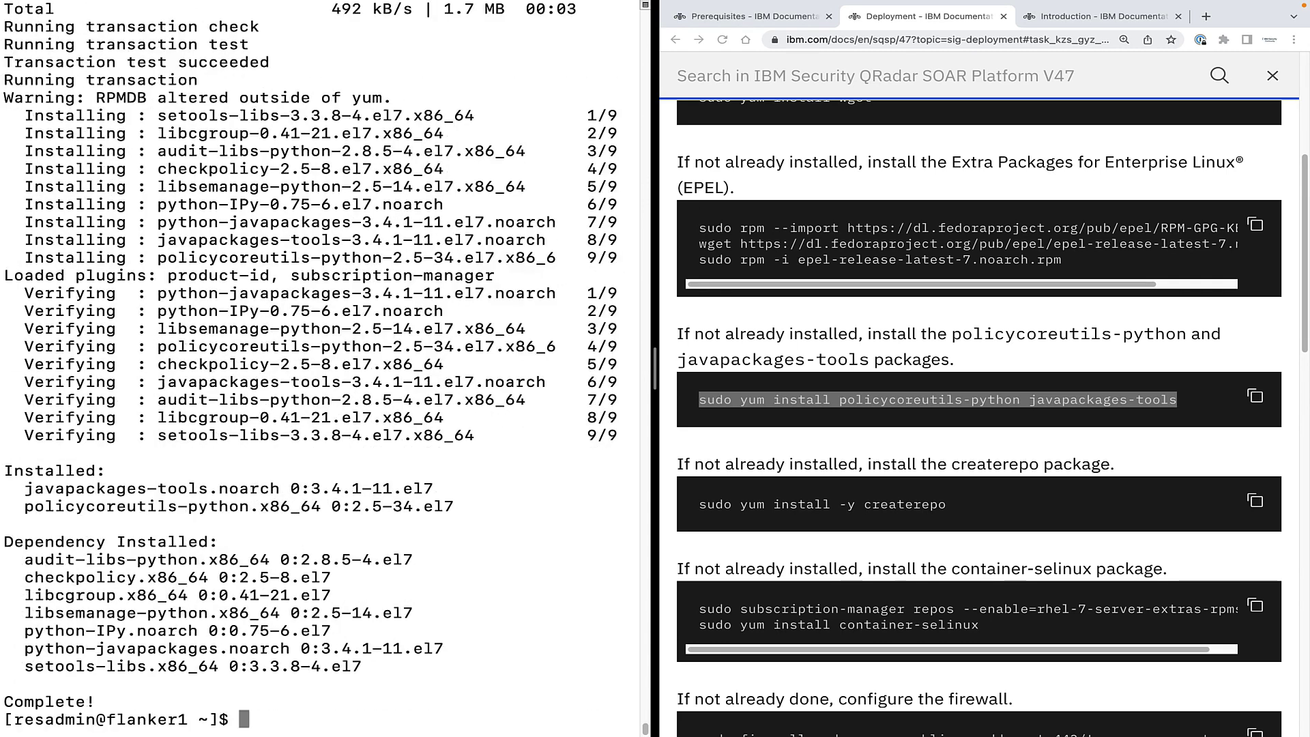
click(845, 508)
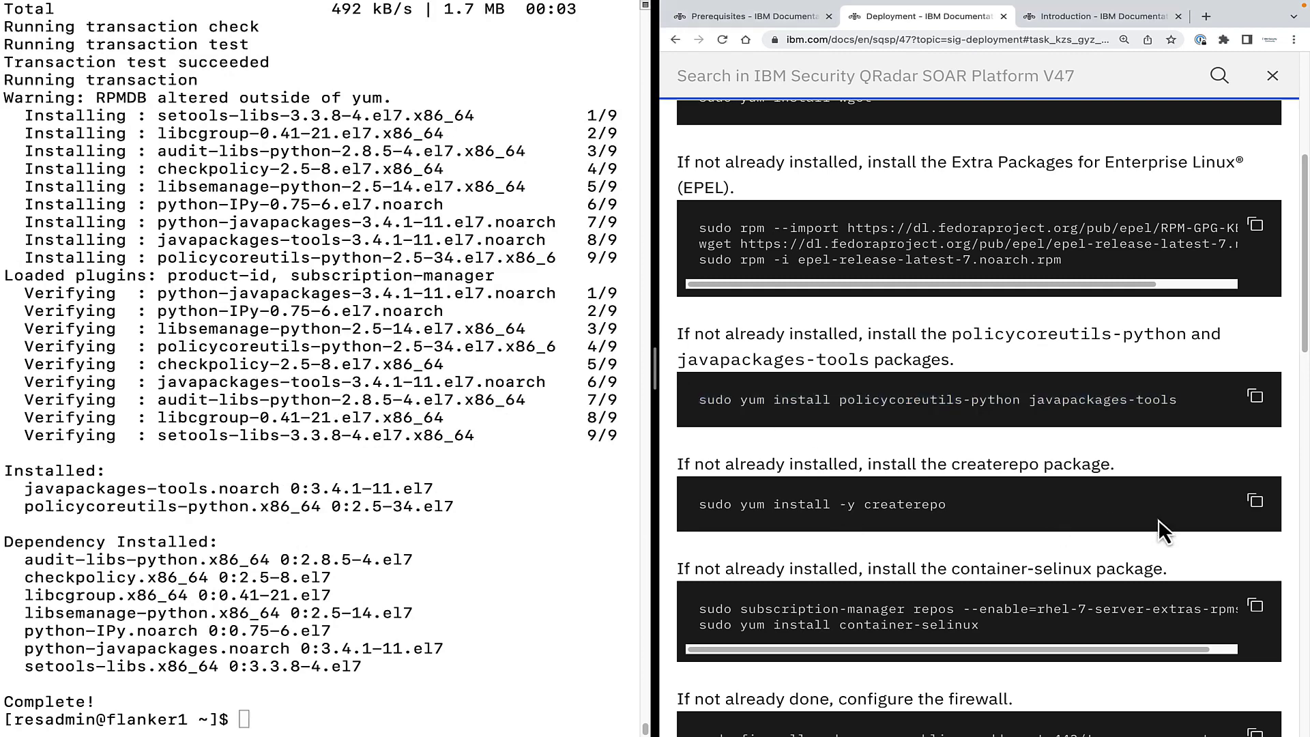
- Run the copied yum command installing createrepo 0.9.9-28 with deltarpm and python-deltarpm
click(1255, 501)
click(352, 650)
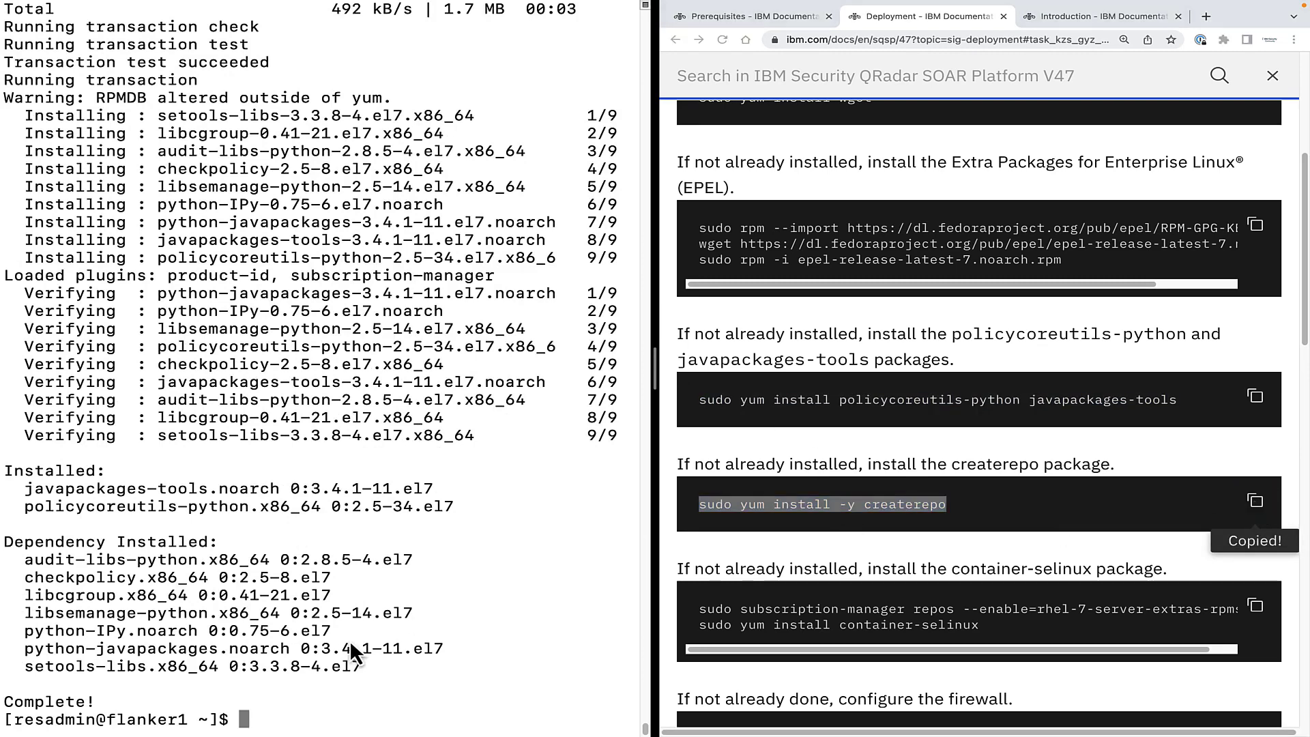
key(super+v)
key(Return)
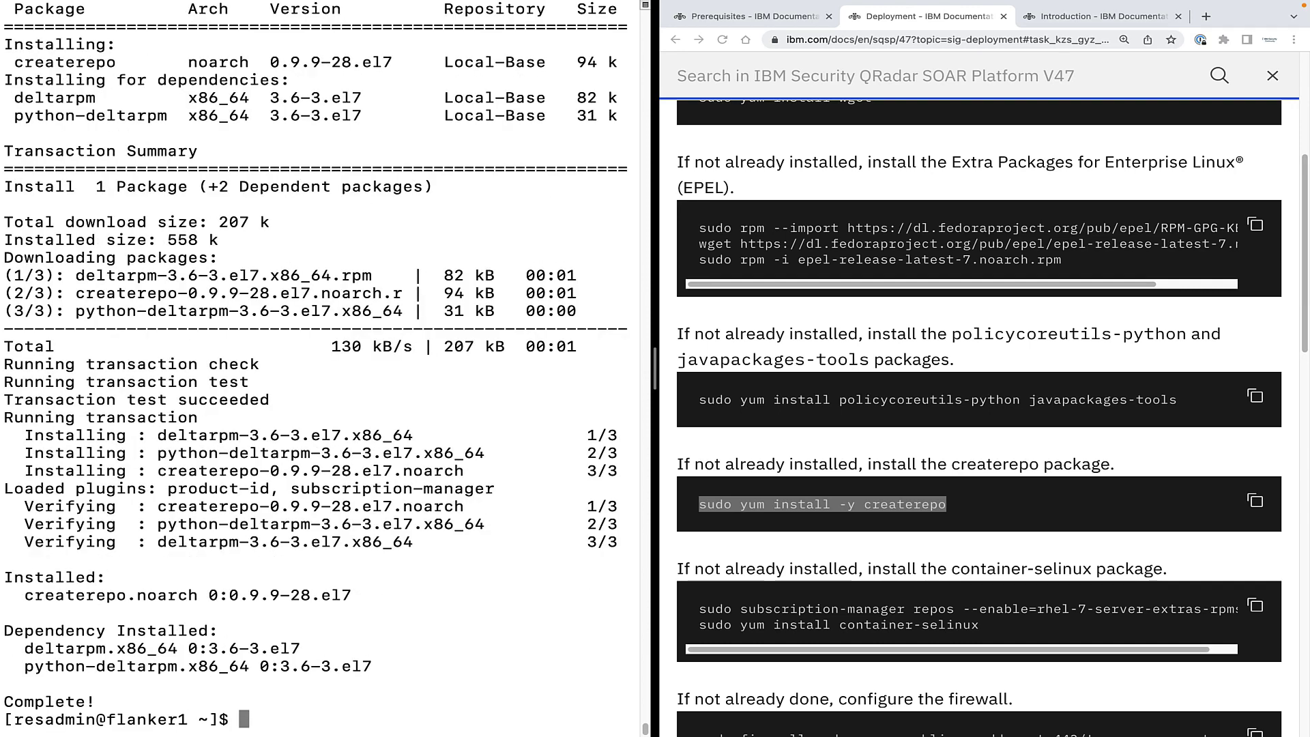
- Check the Prerequisites note that container-selinux is only needed for a co-located App Host
click(785, 622)
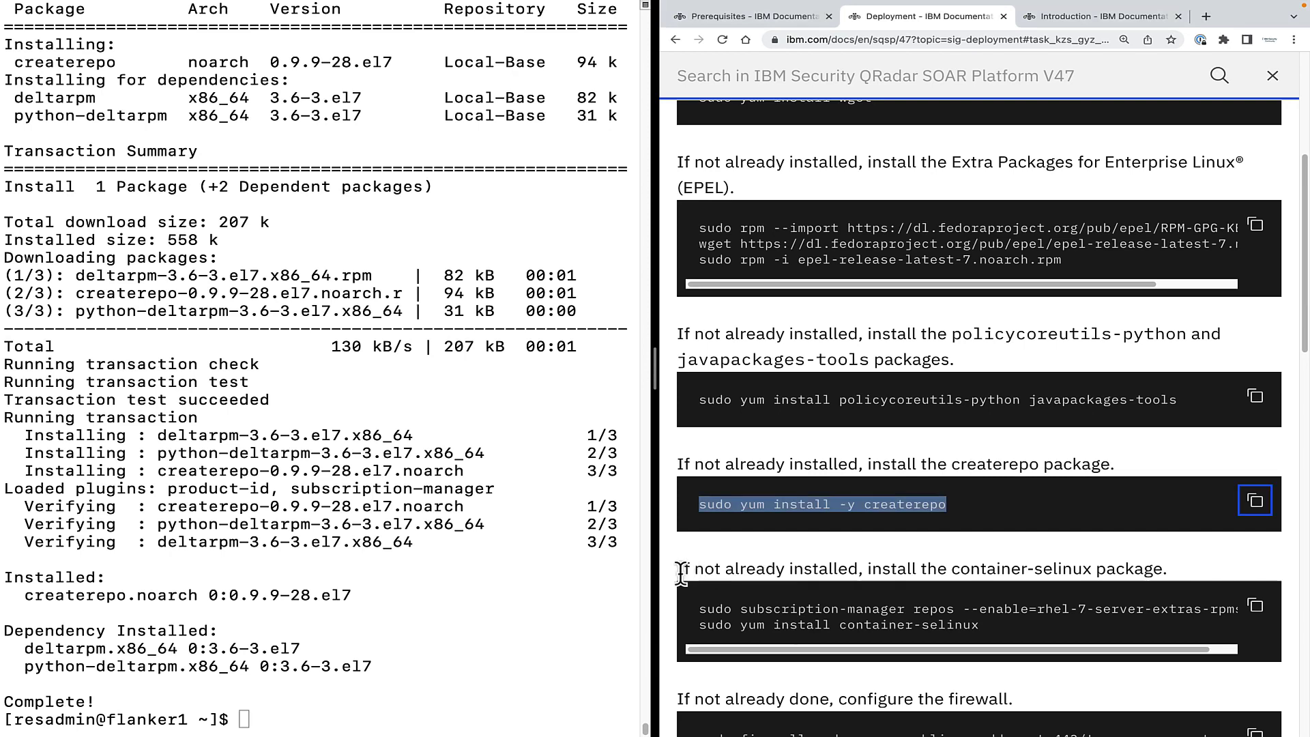
drag(697, 624, 989, 626)
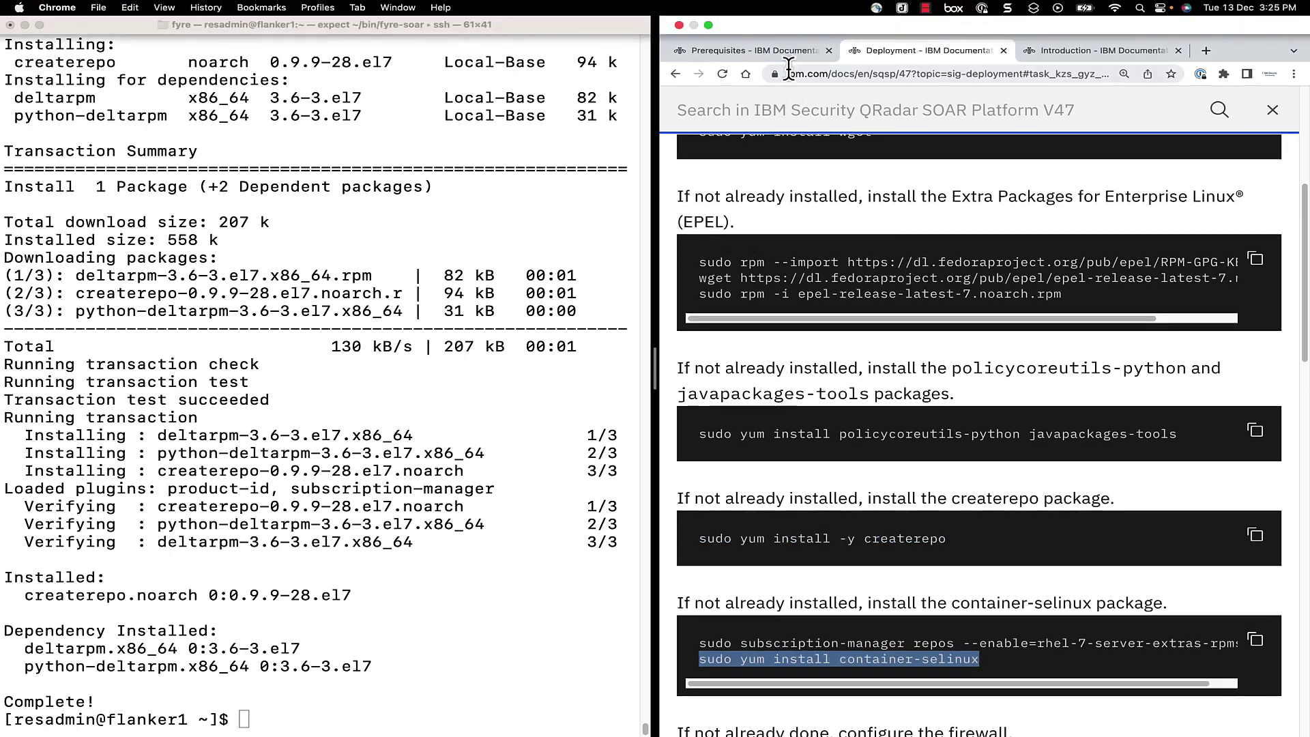
click(788, 55)
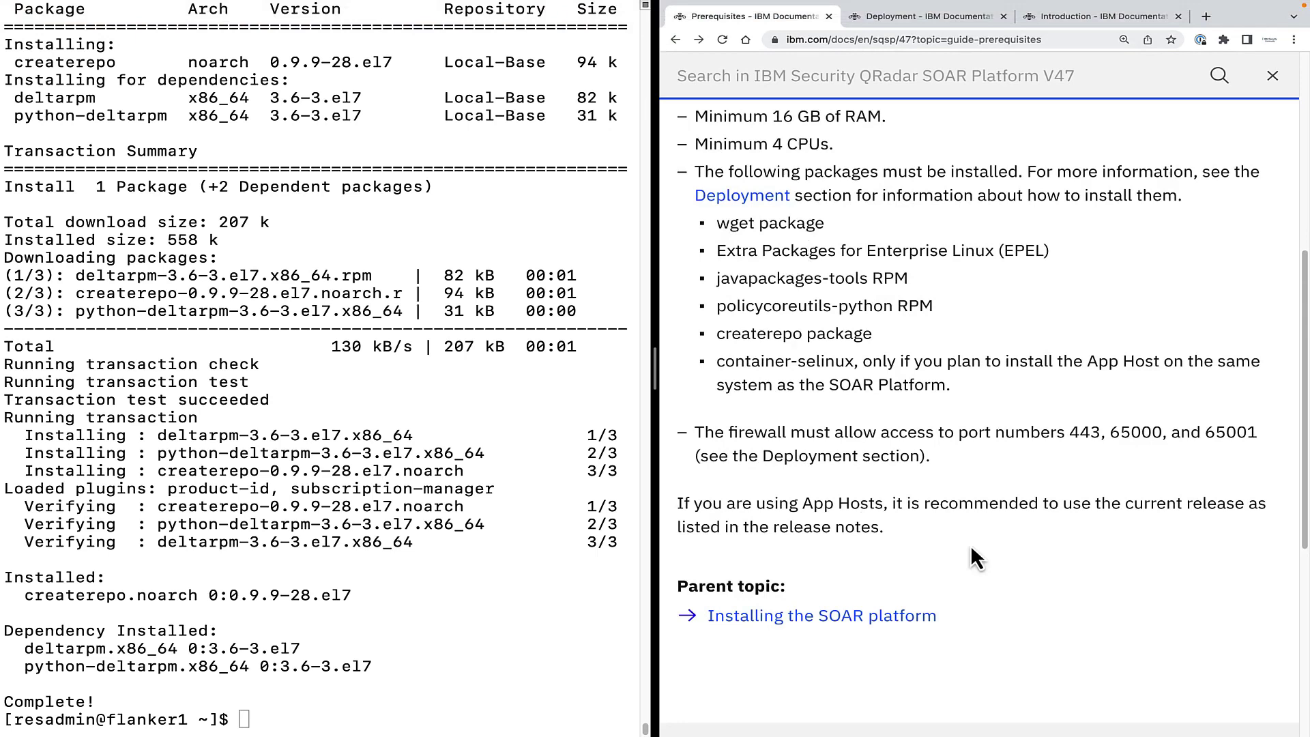
drag(718, 361, 987, 391)
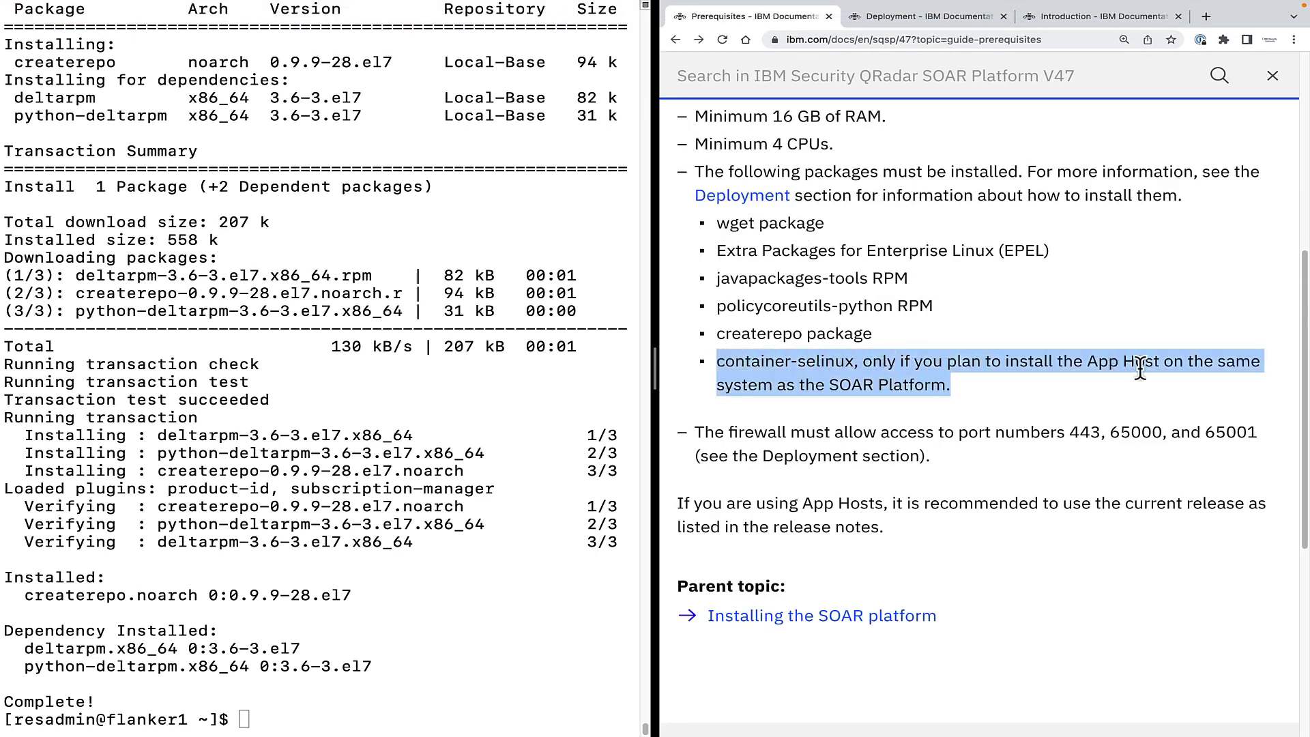
click(1034, 374)
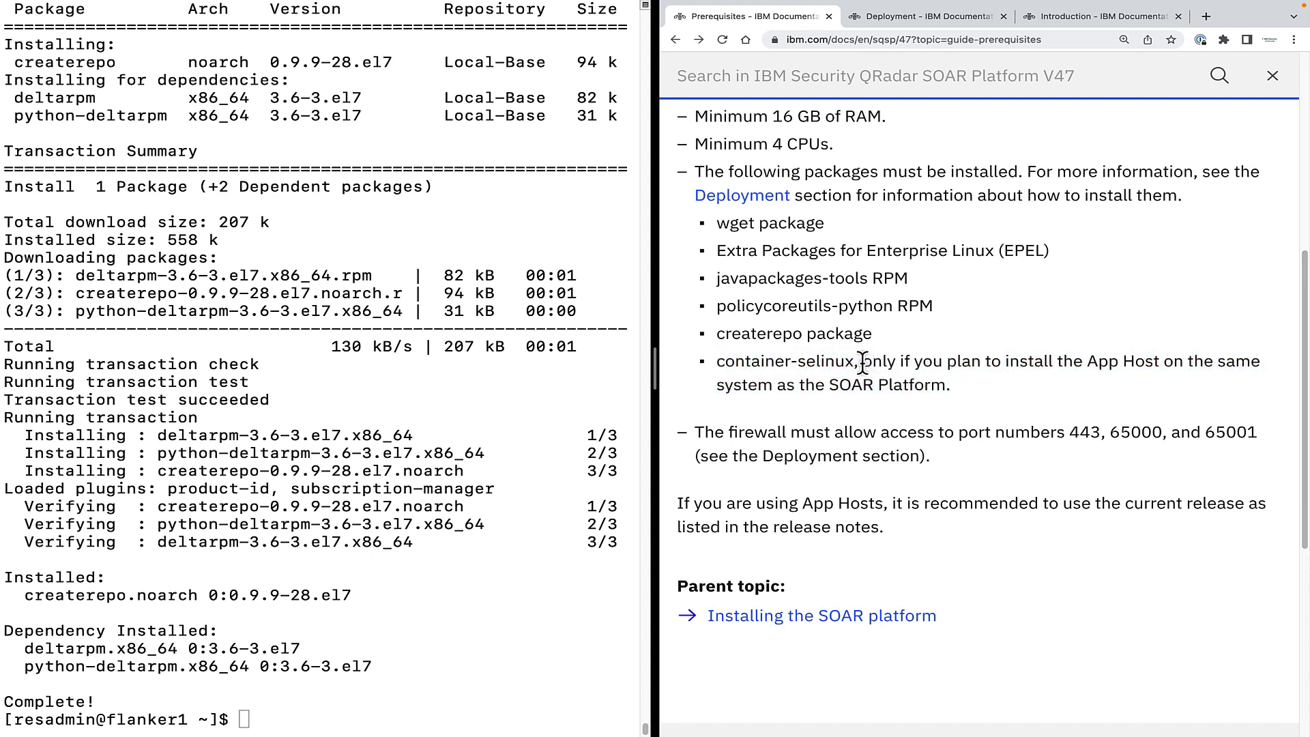
drag(863, 361, 942, 384)
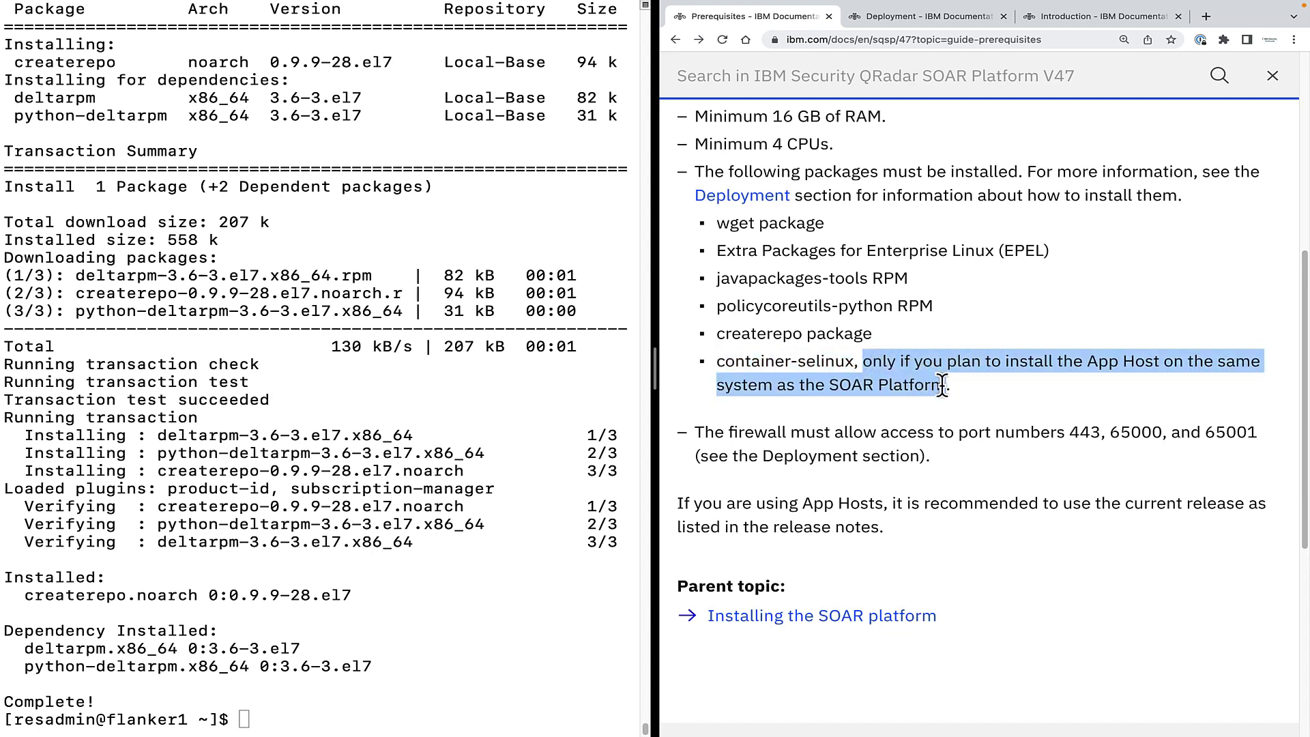
click(1025, 394)
click(447, 708)
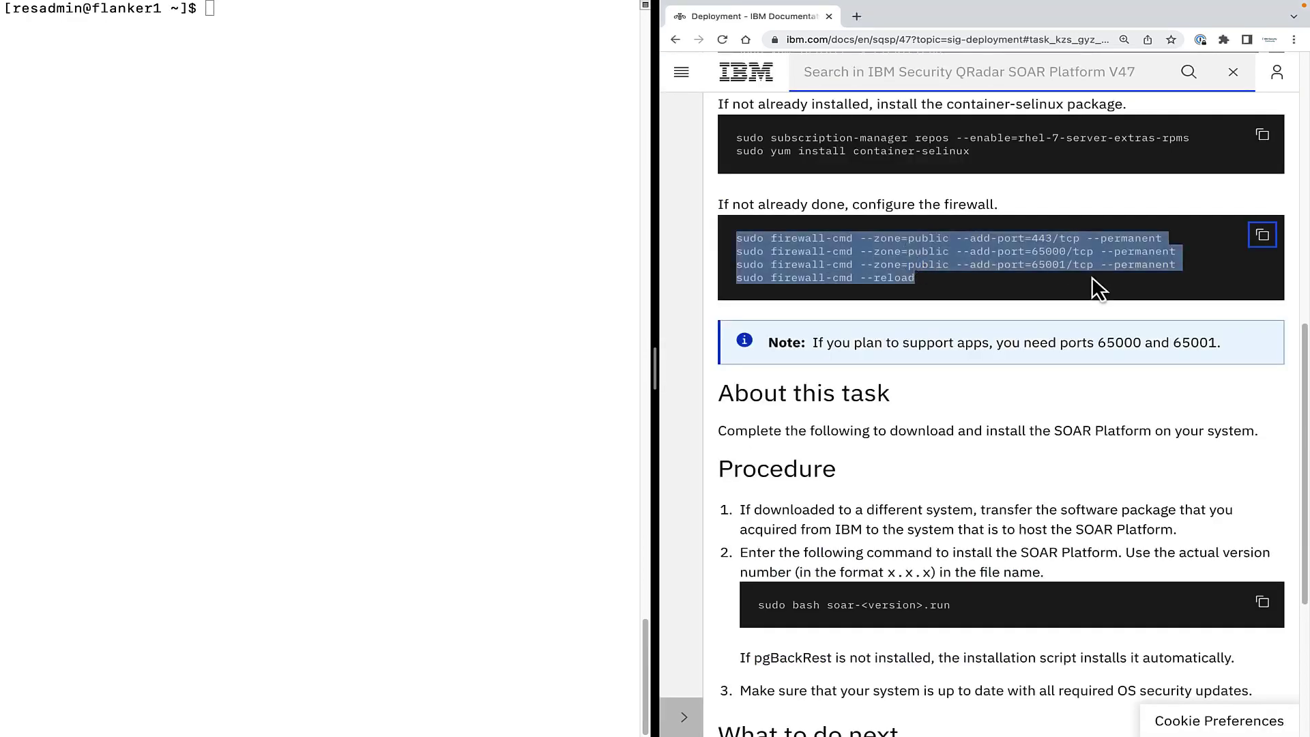
- Run the firewall-cmd commands opening ports 443, 65000 and 65001 permanently, then reload
click(1261, 236)
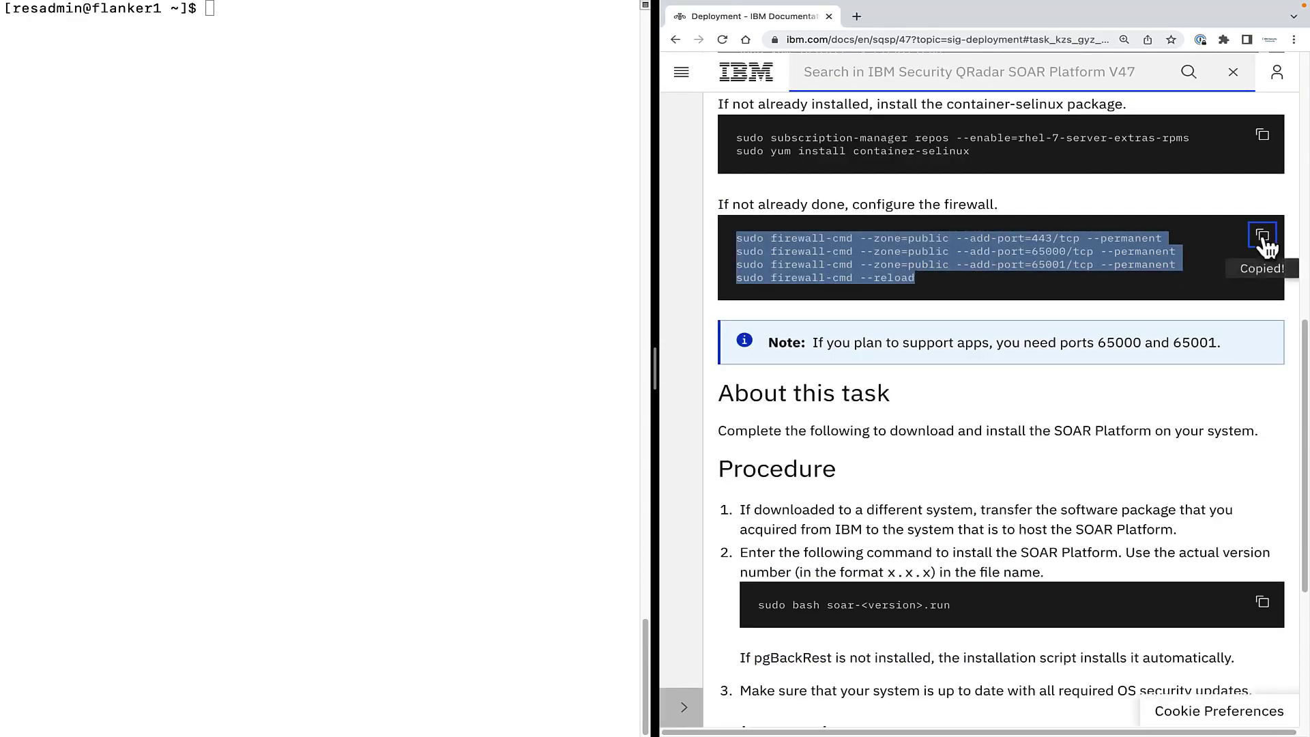
click(317, 218)
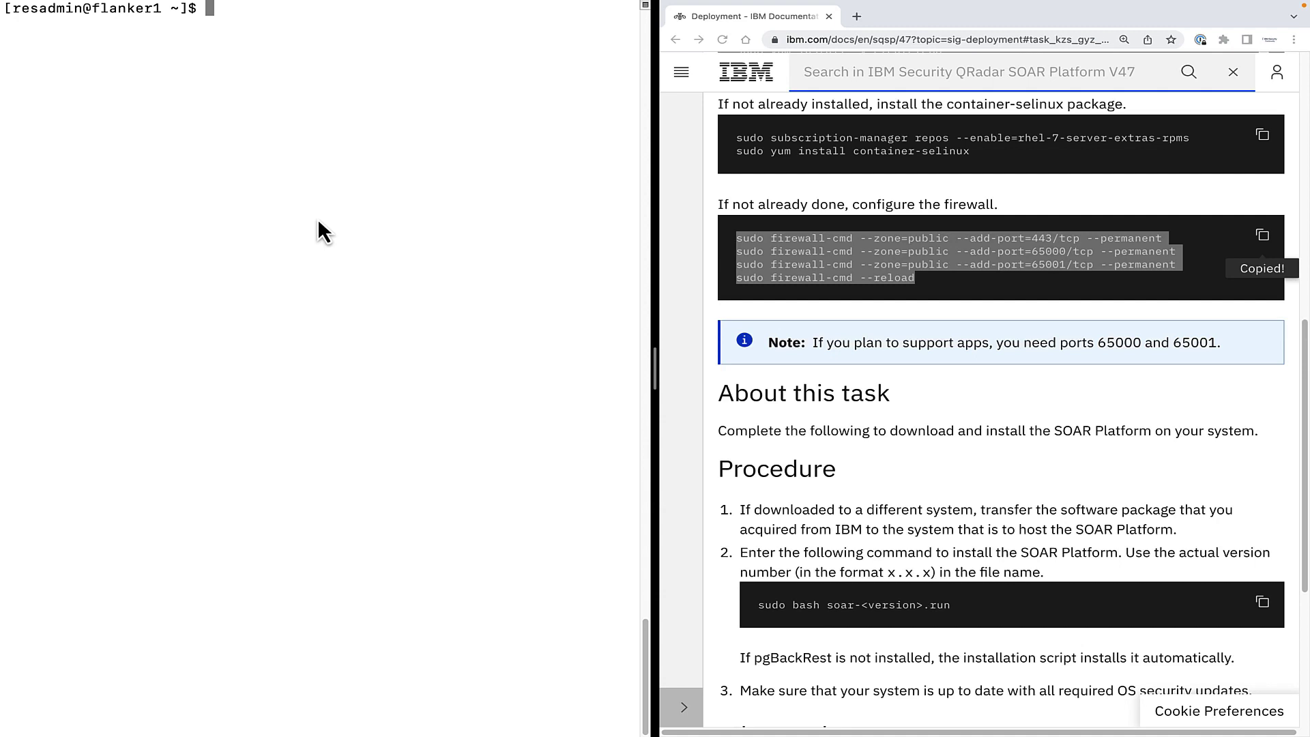
key(super+v)
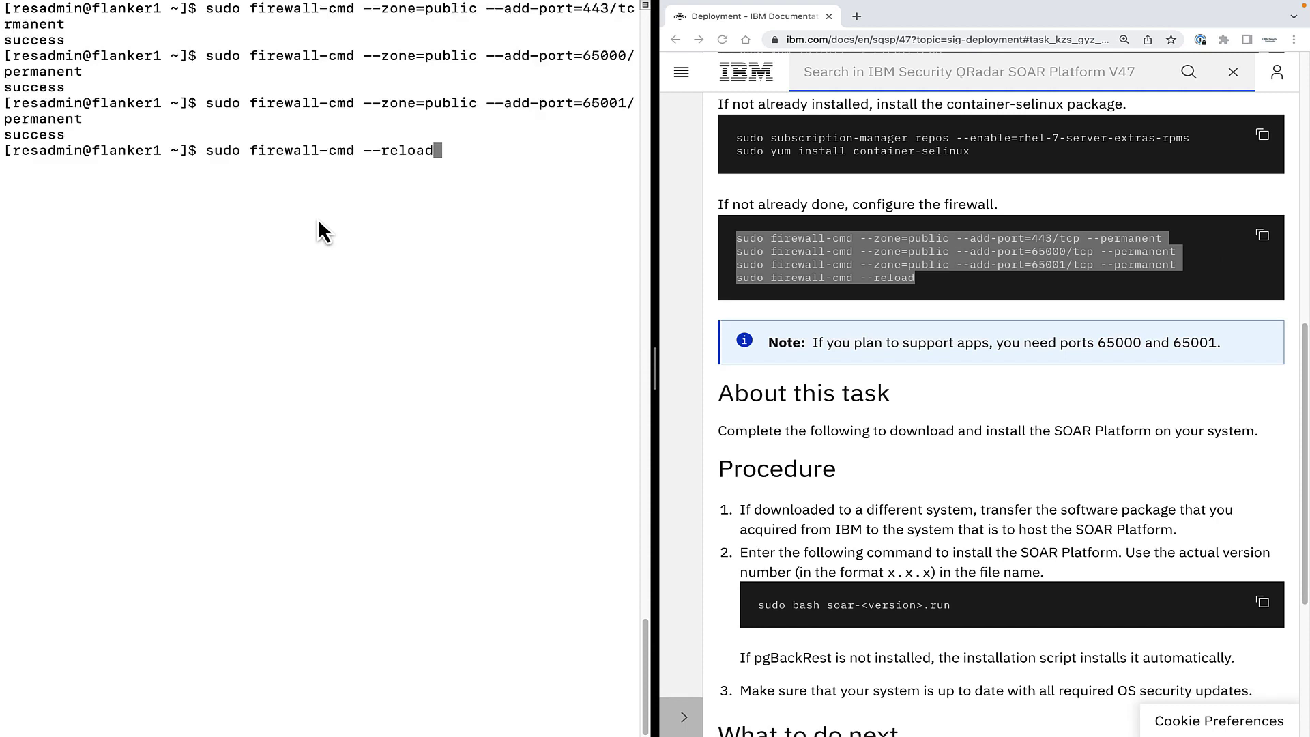
key(Return)
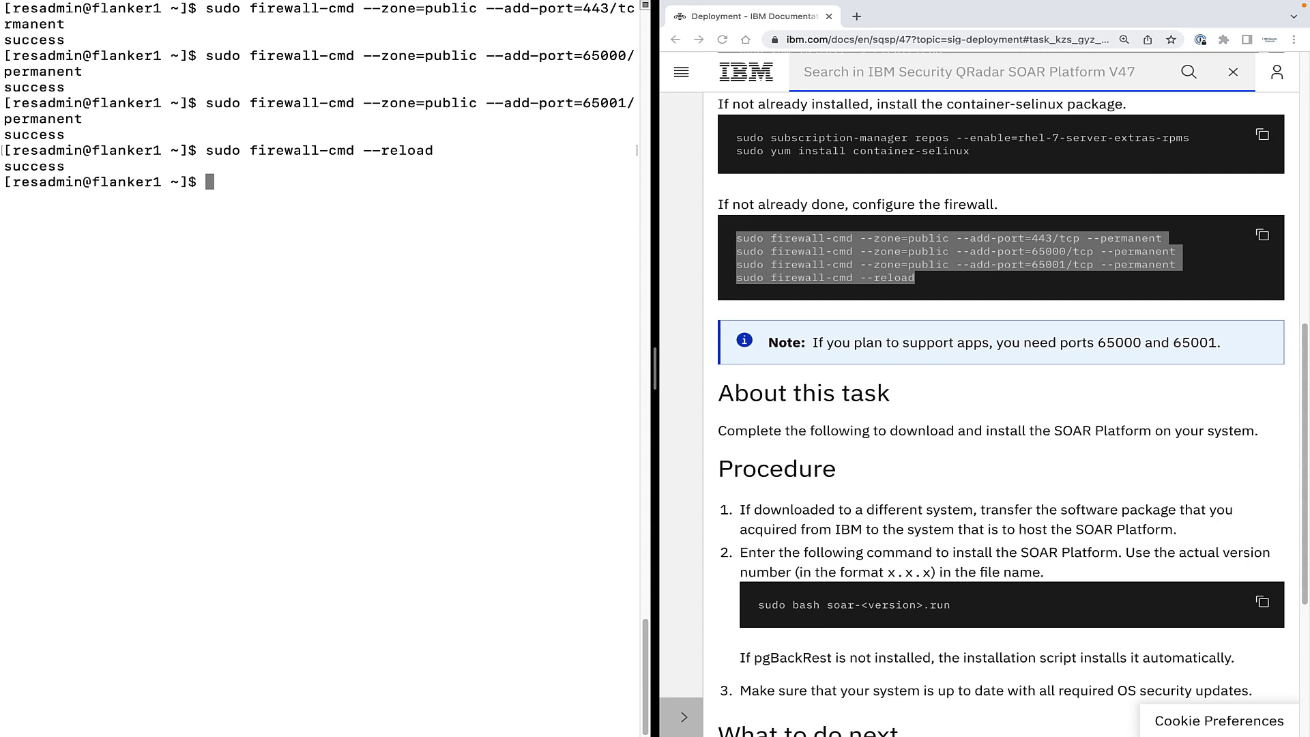
- Clear the screen and list the home folder, locating soar-47.0.8304.run
key(ctrl+l)
text(ls)
key(Return)
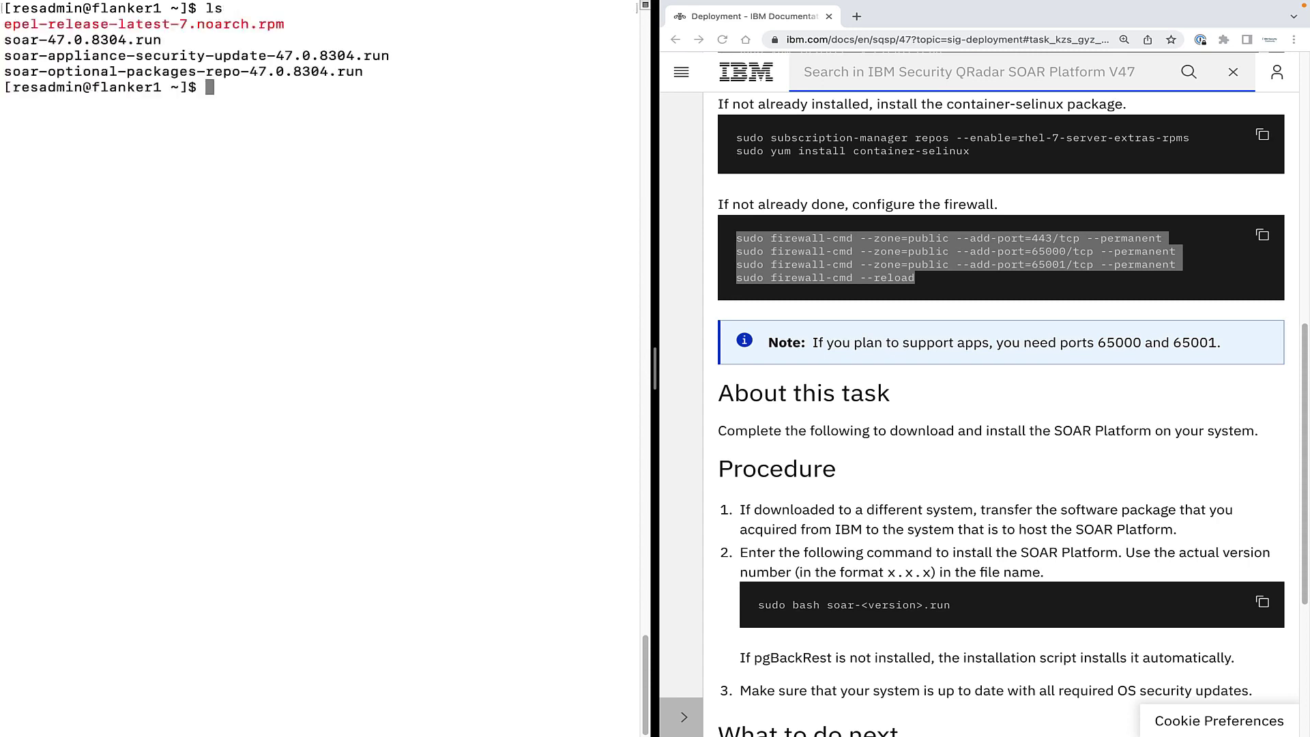
drag(4, 40, 166, 39)
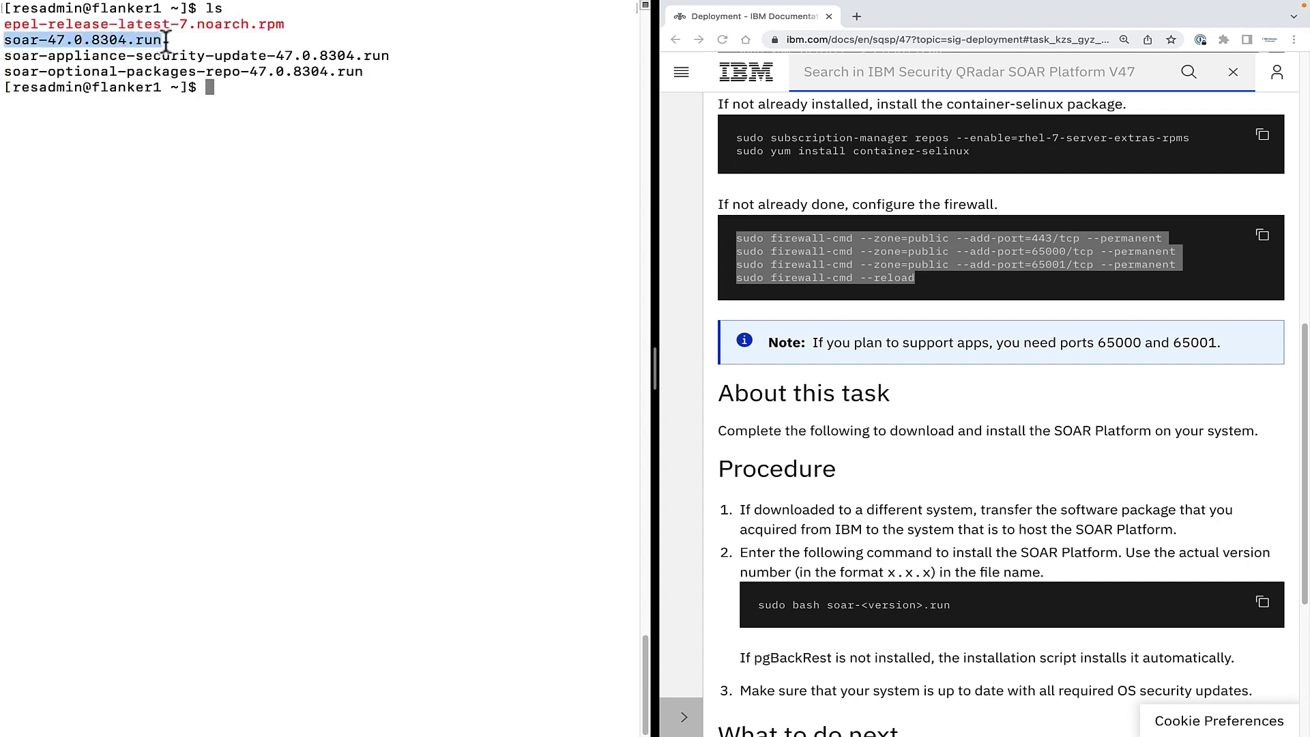
click(274, 219)
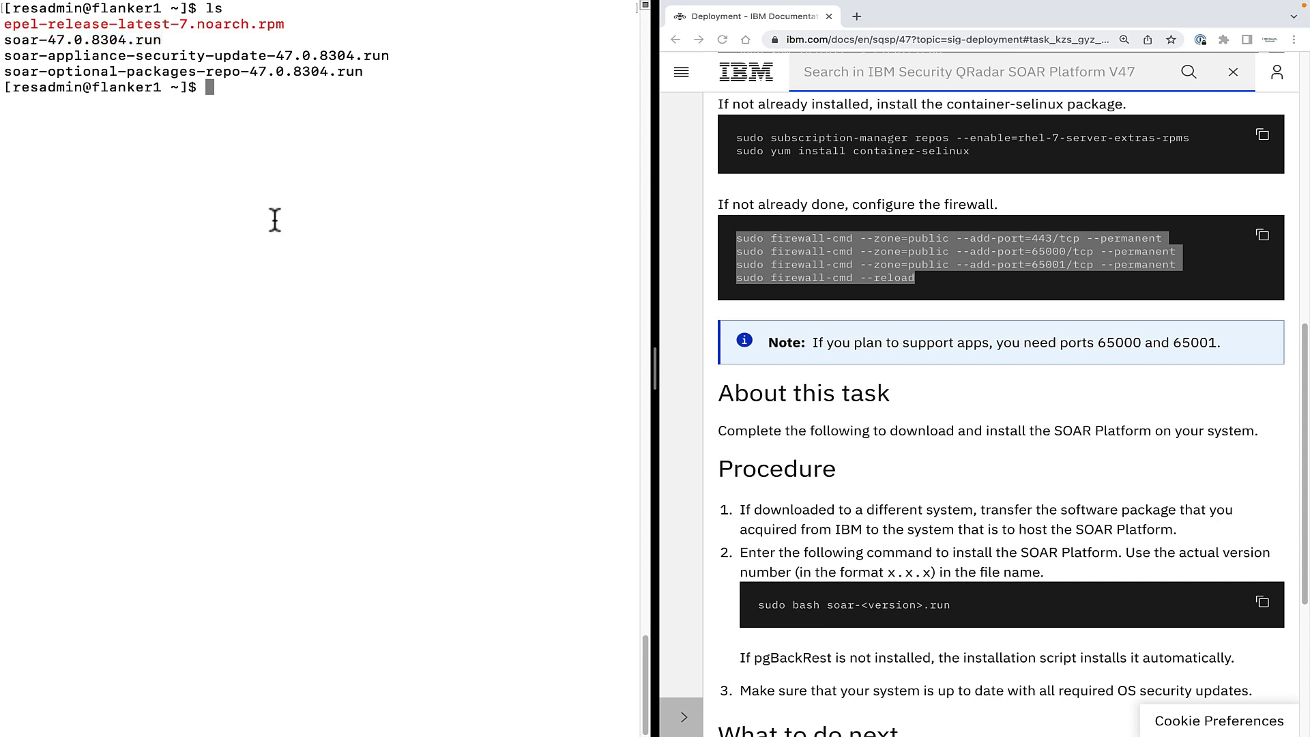
- Run the installer with sudo bash soar-47.0.8304.run
text(sudo bash soar-)
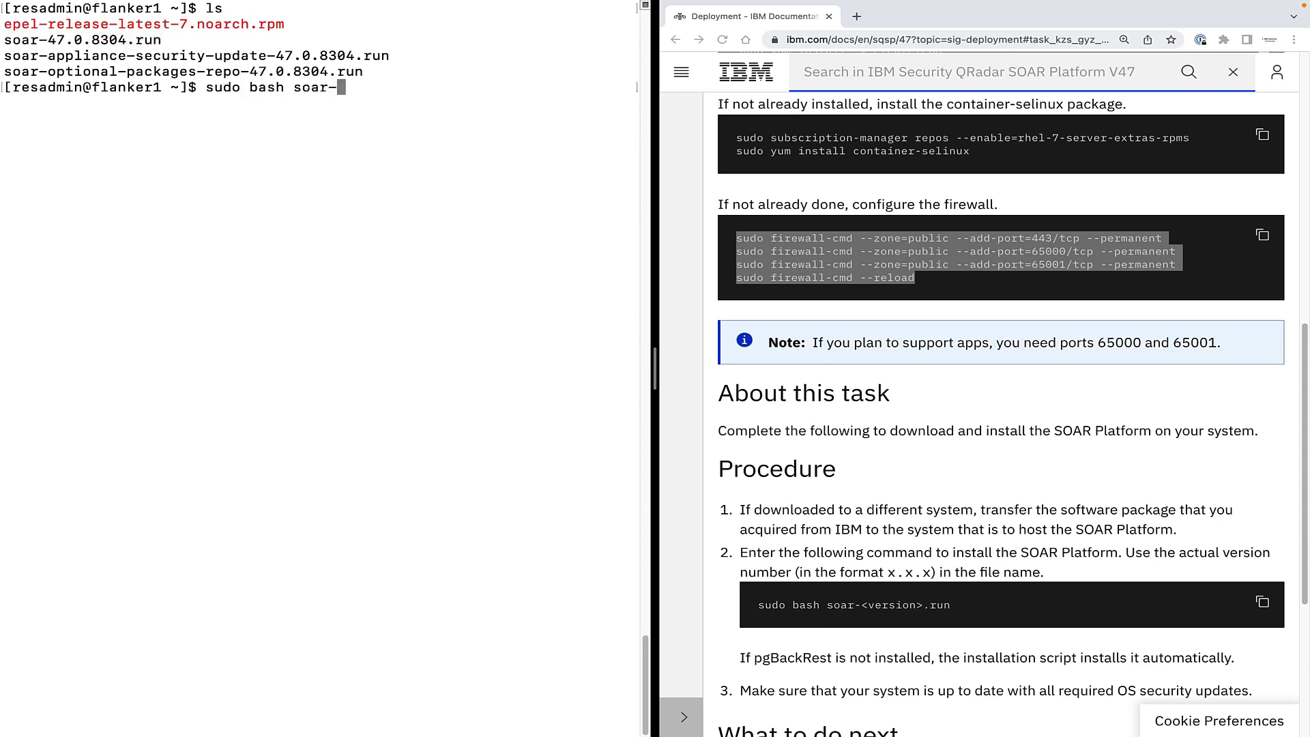
text(47)
key(Tab)
key(Return)
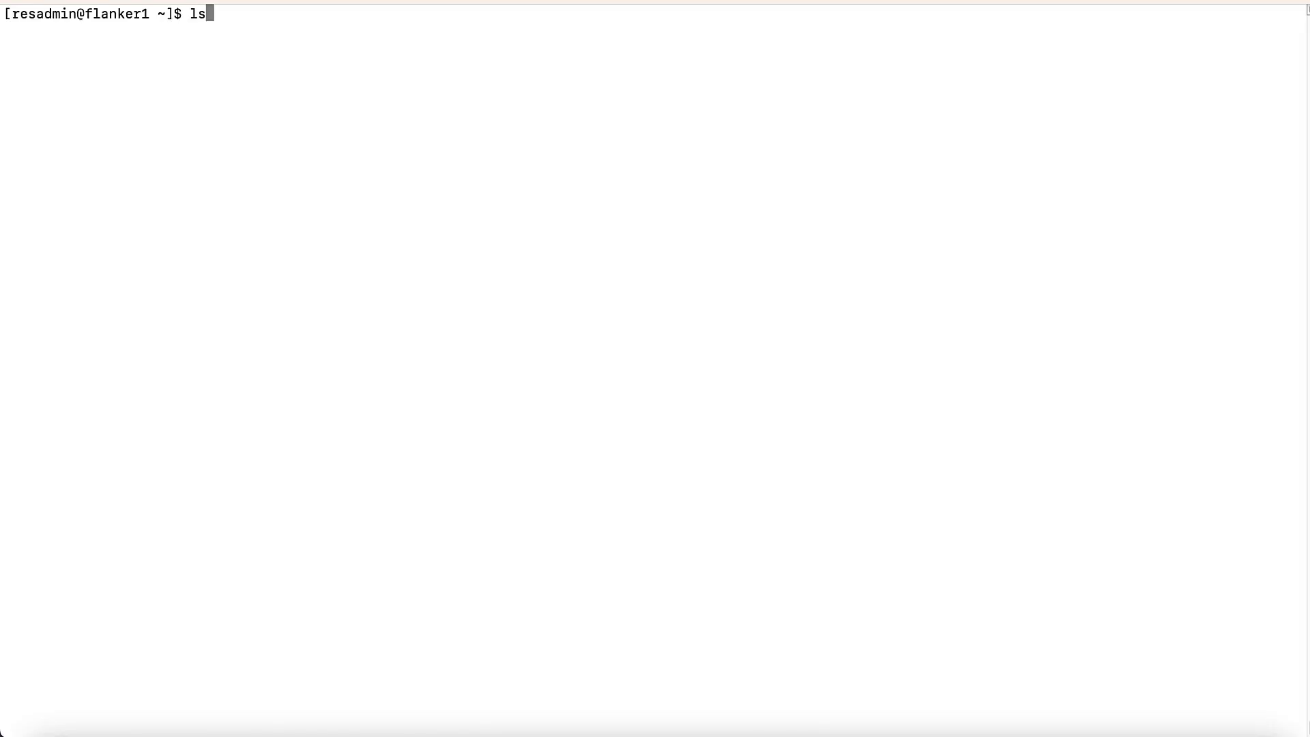
- List the home folder, then run sudo license-import -file soar-license.key to import the SOAR licence
key(Return)
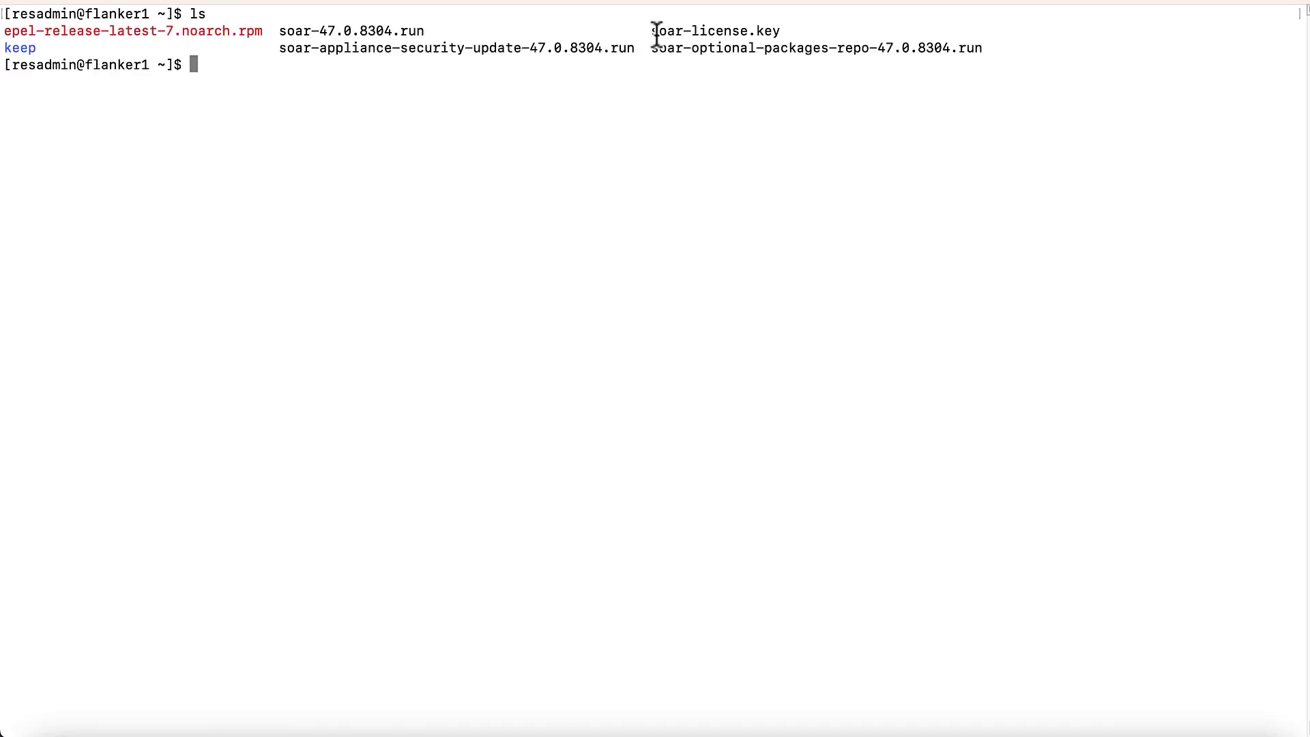
drag(649, 30, 782, 31)
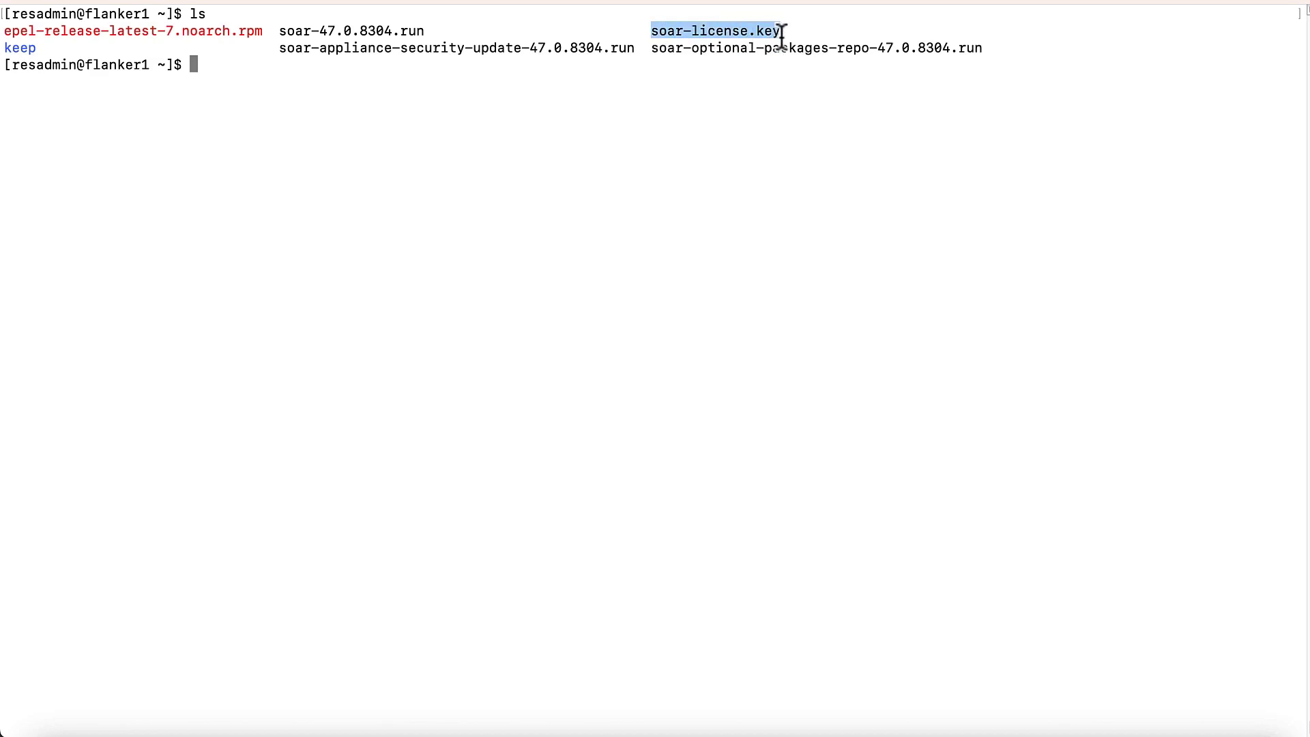
click(650, 208)
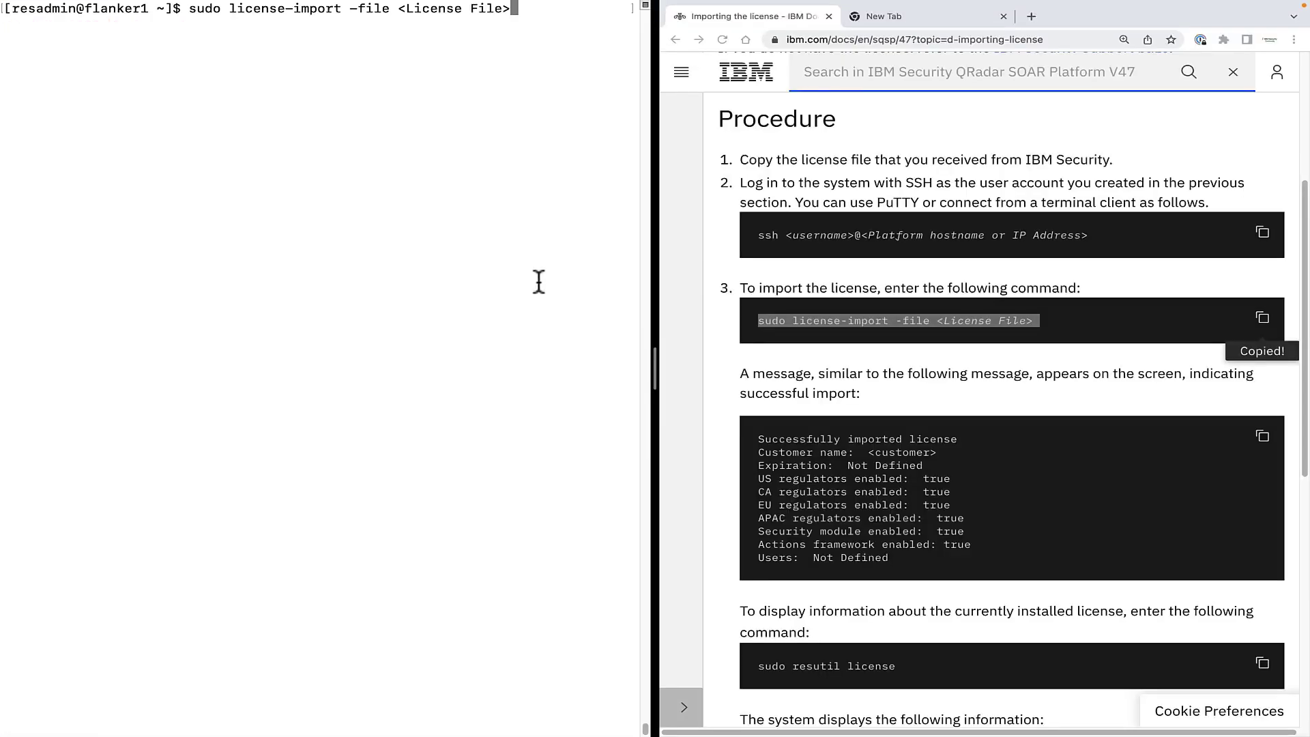
key(BackSpace)
key(BackSpace)
key(BackSpace)
key(BackSpace)
key(BackSpace)
key(BackSpace)
key(BackSpace)
key(BackSpace)
key(BackSpace)
key(BackSpace)
key(BackSpace)
key(BackSpace)
key(BackSpace)
key(BackSpace)
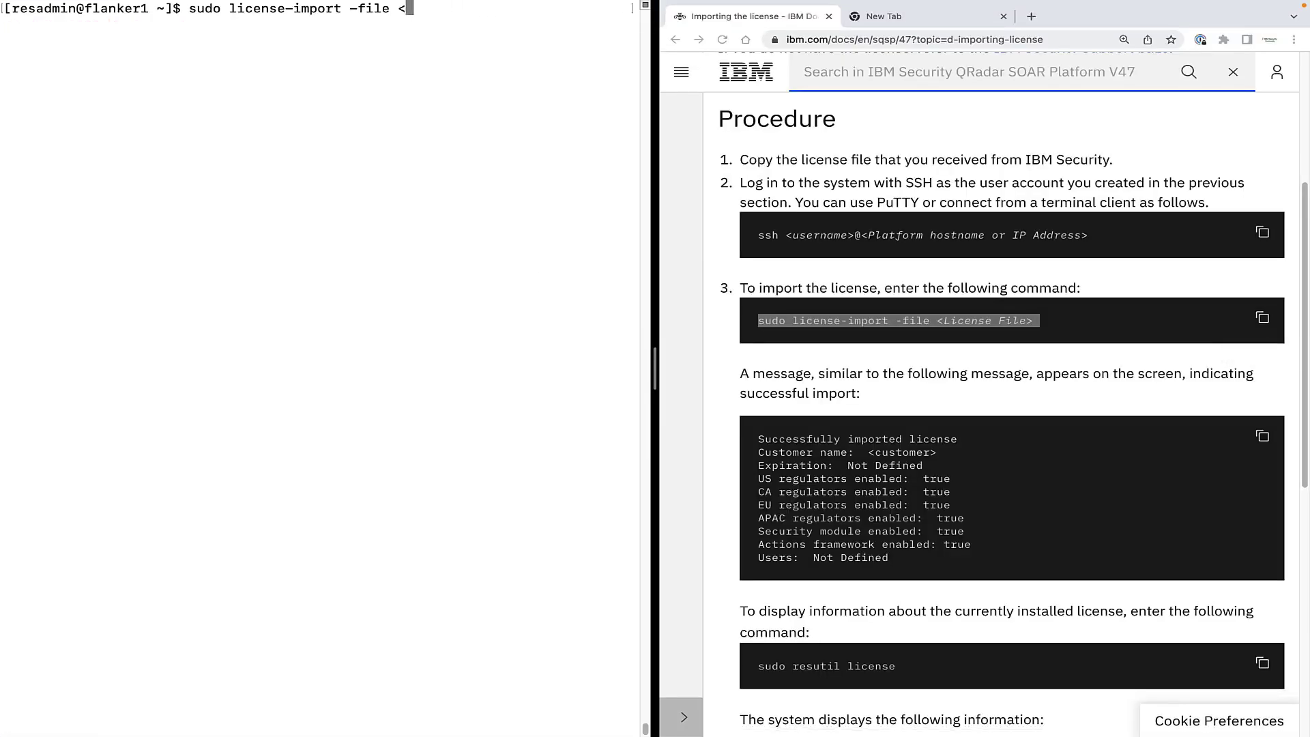
text(soar-)
text(li)
key(Tab)
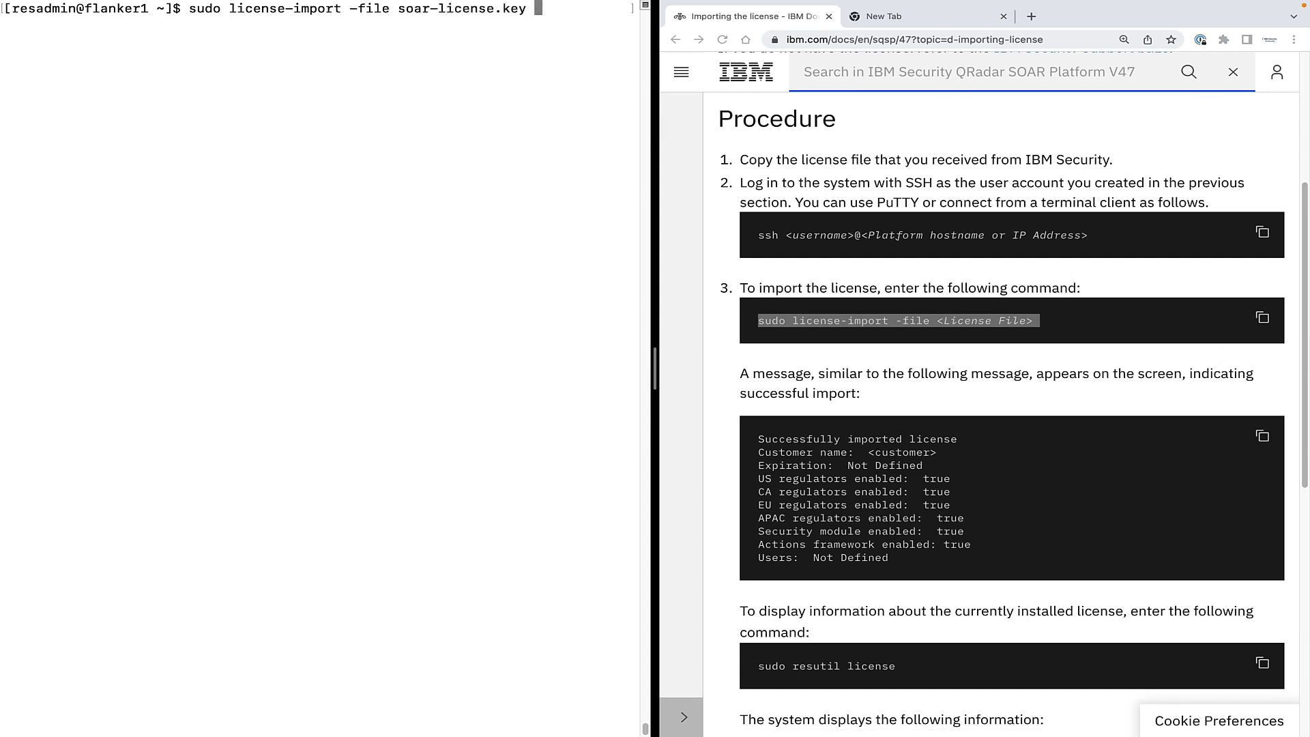
key(Return)
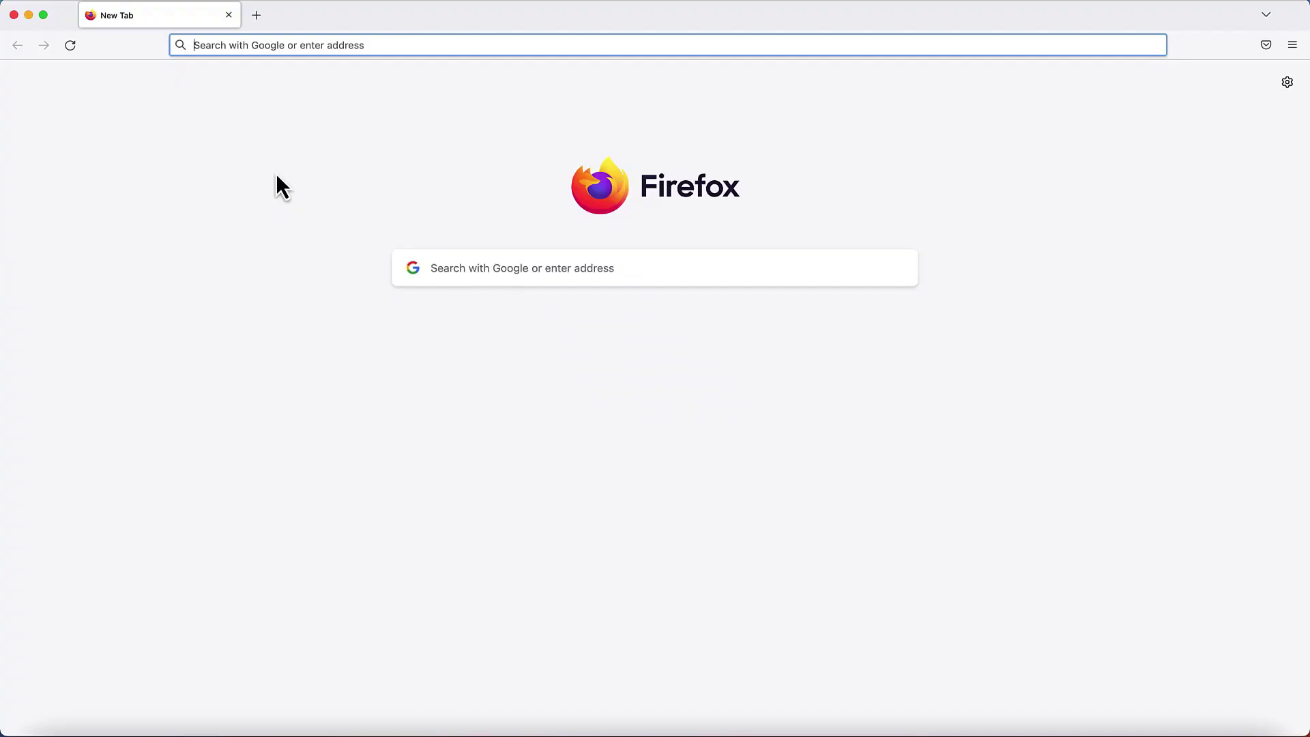
text(https)
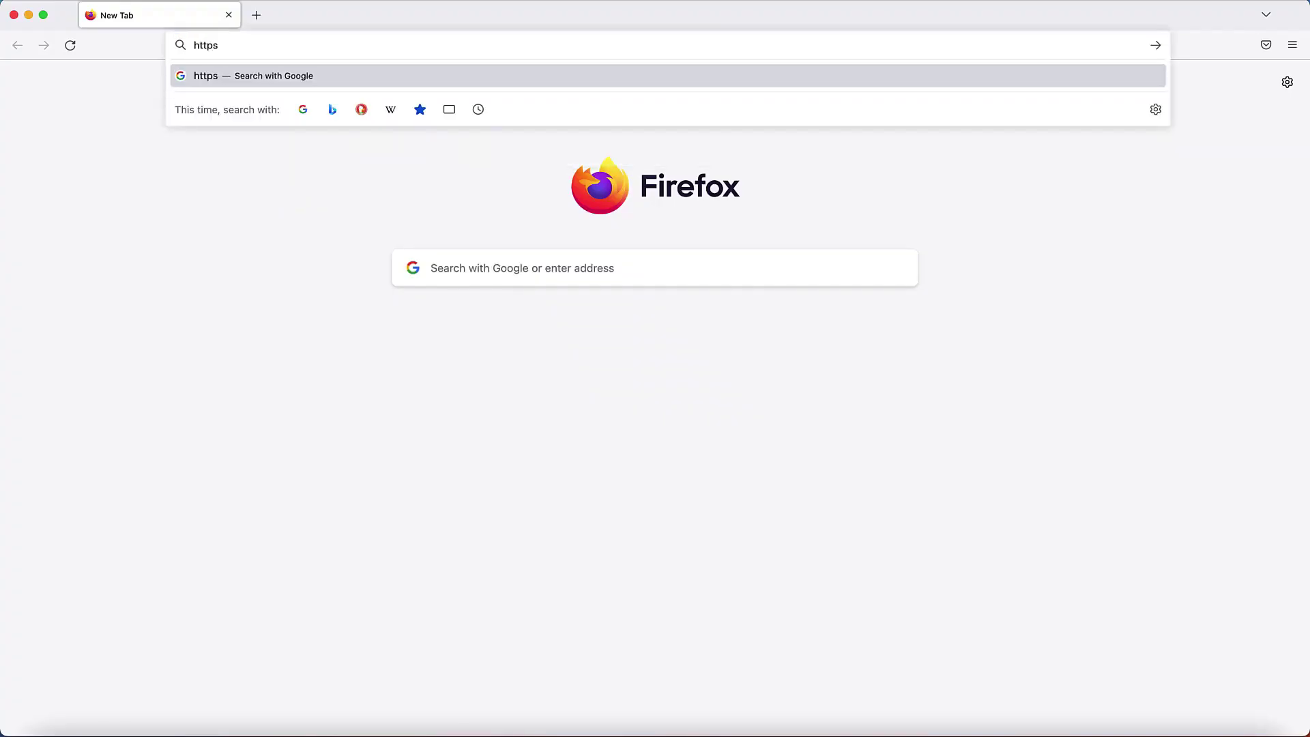
text(://flanke)
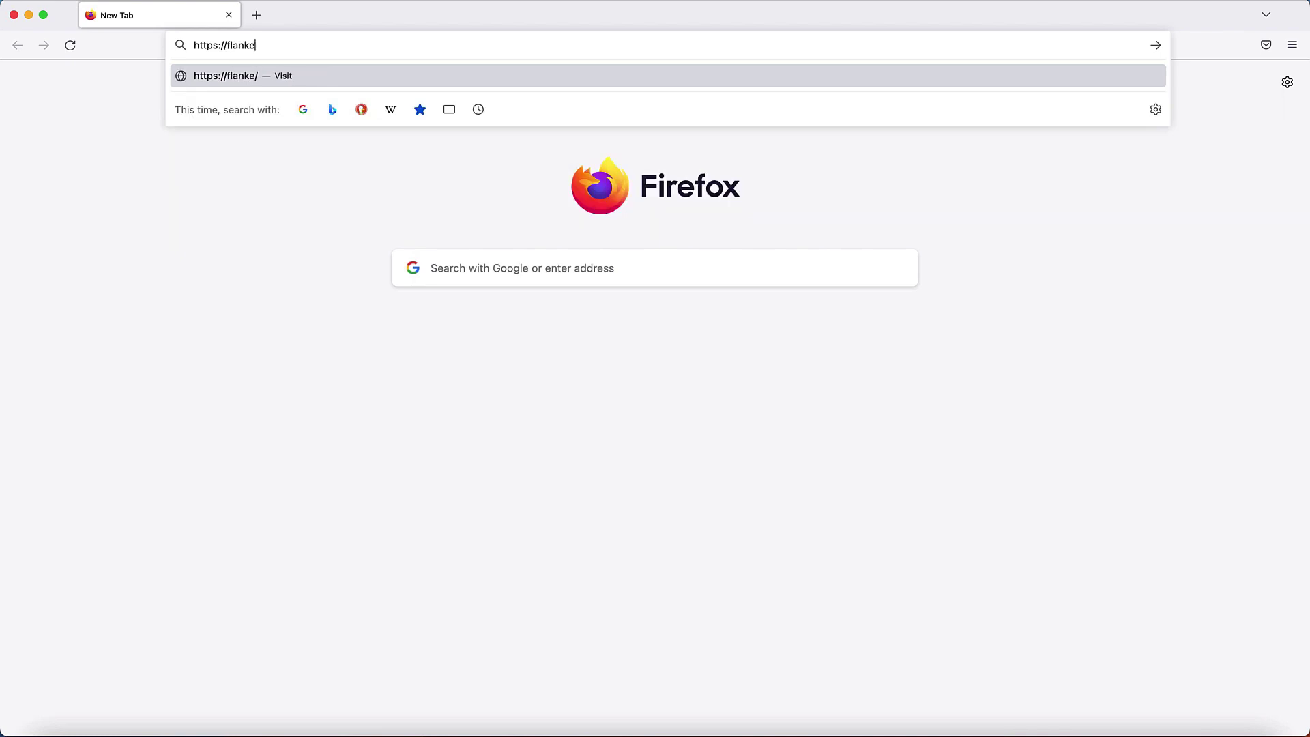
text(r1..ibm.com)
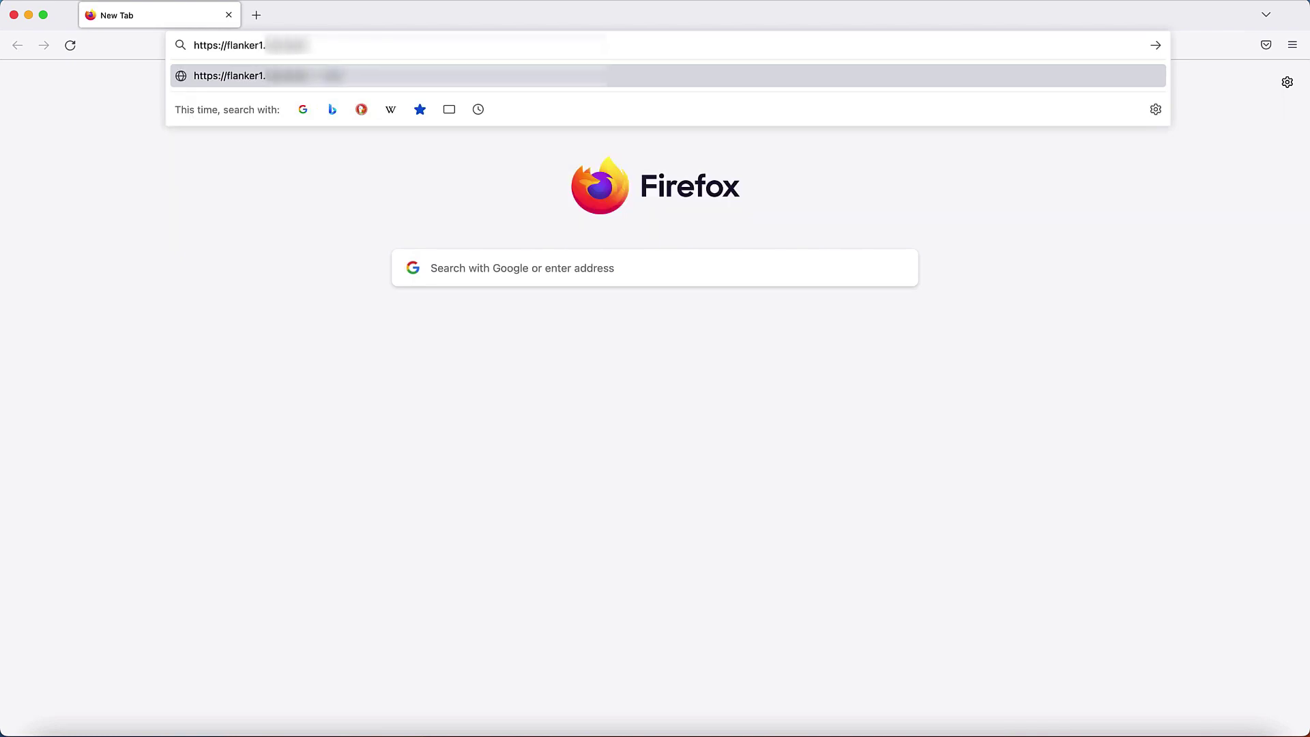
key(Return)
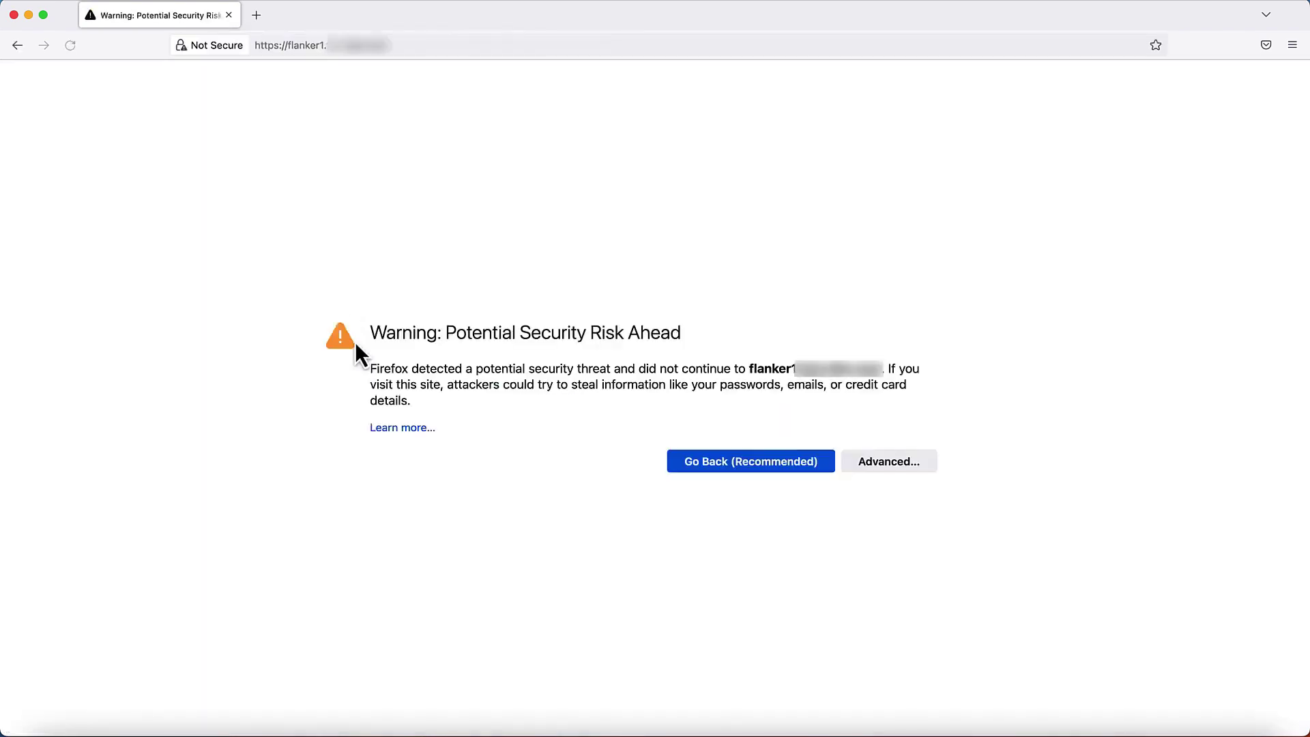
click(891, 462)
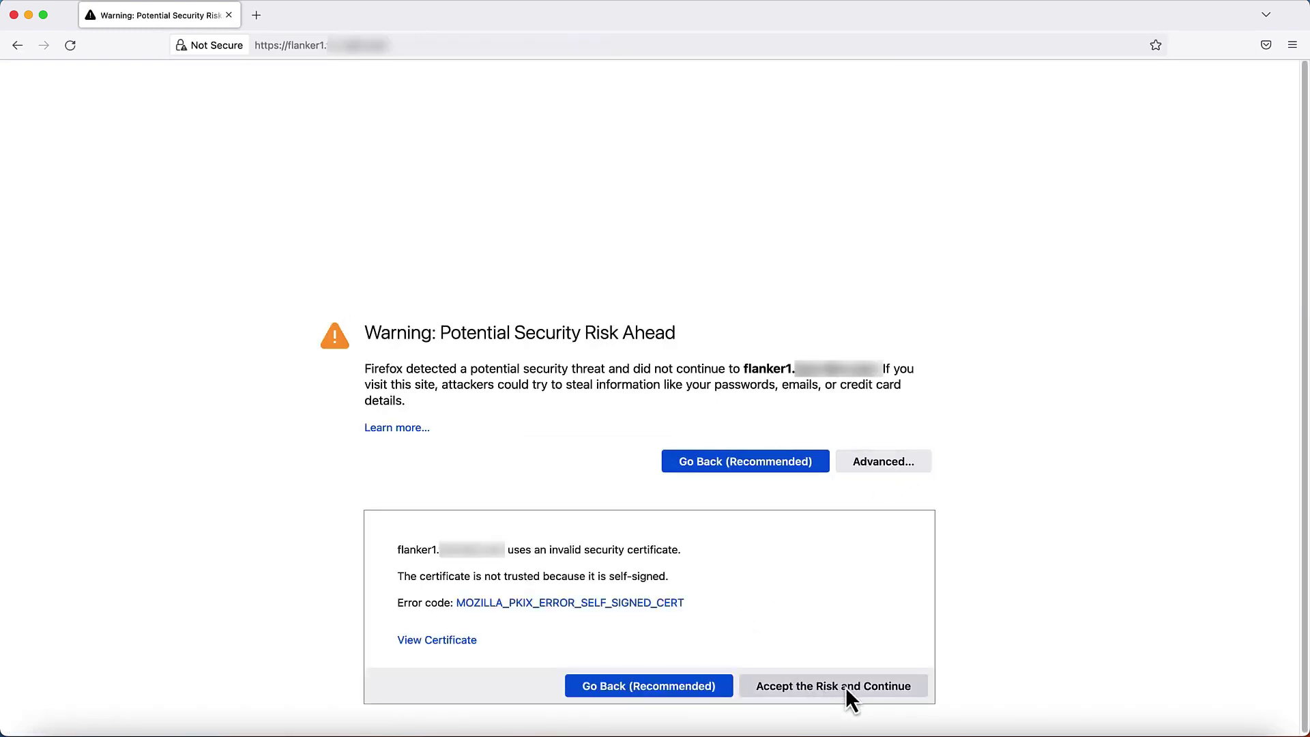
click(845, 686)
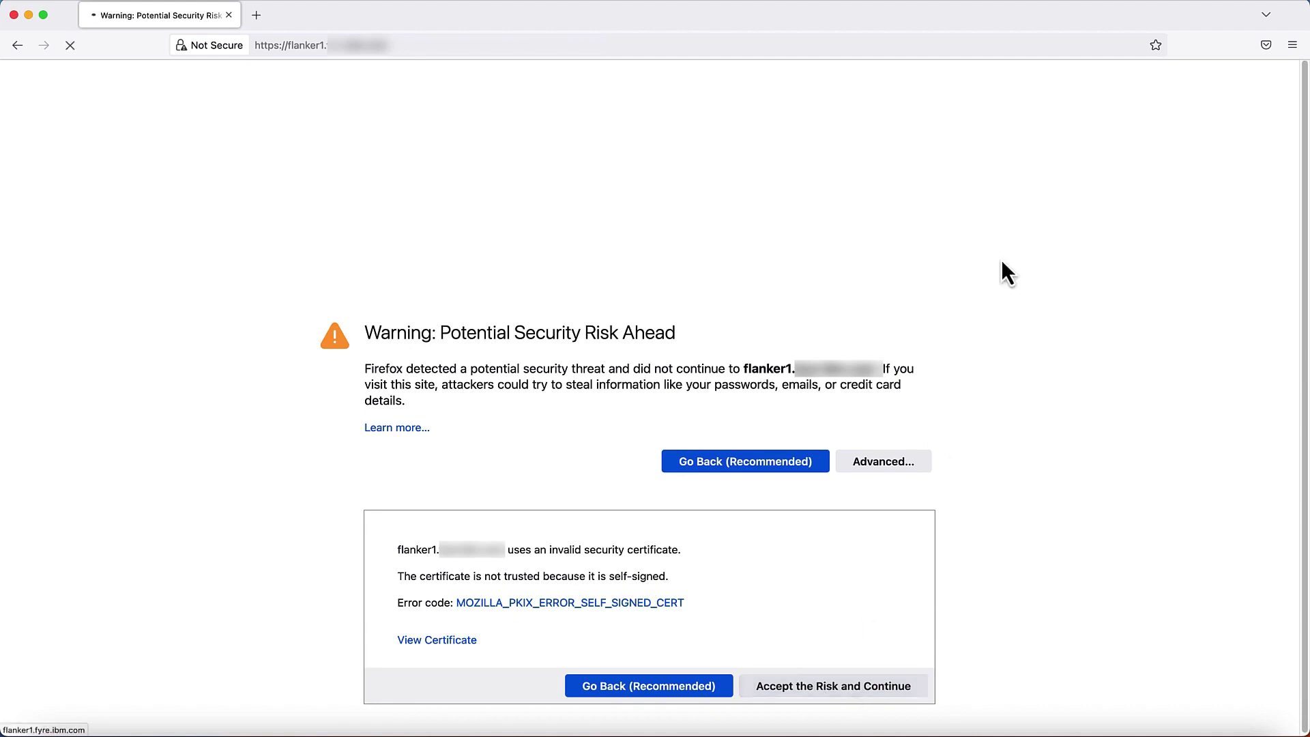